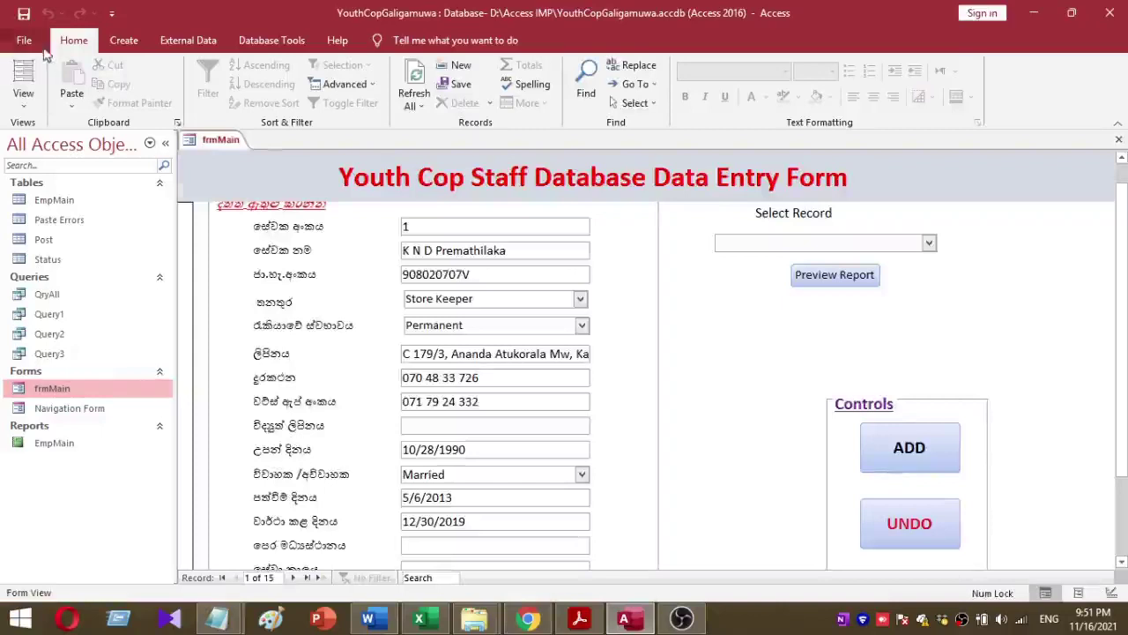
Step: Open frmMain in Design View, then narrow the navigation pane and widen the Property Sheet so its columns are readable
click(16, 105)
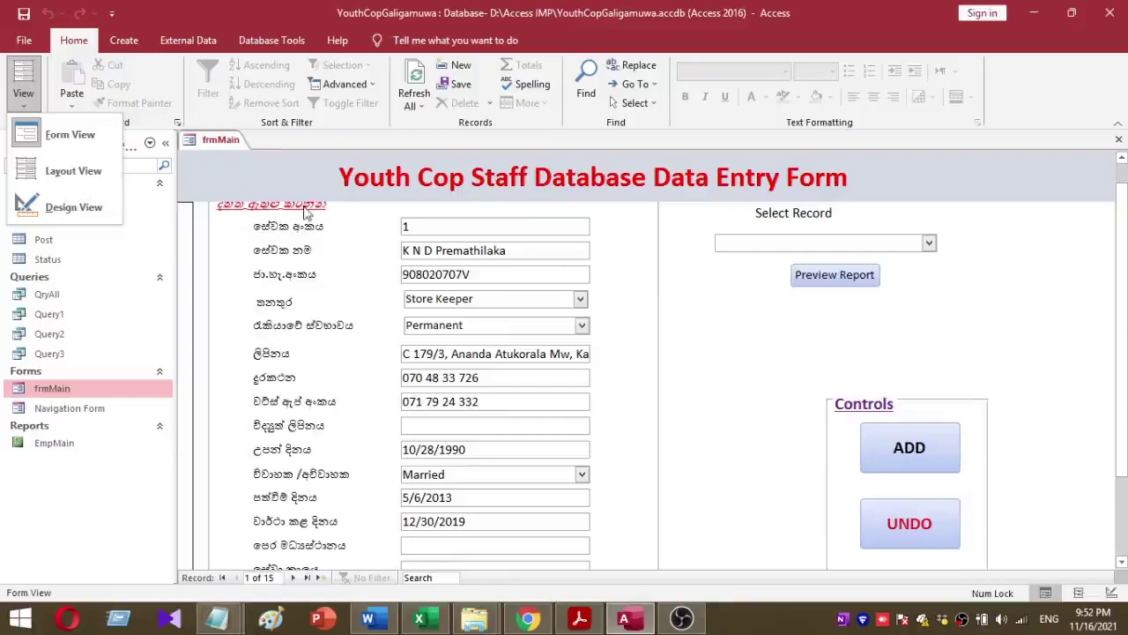
click(614, 253)
right_click(620, 243)
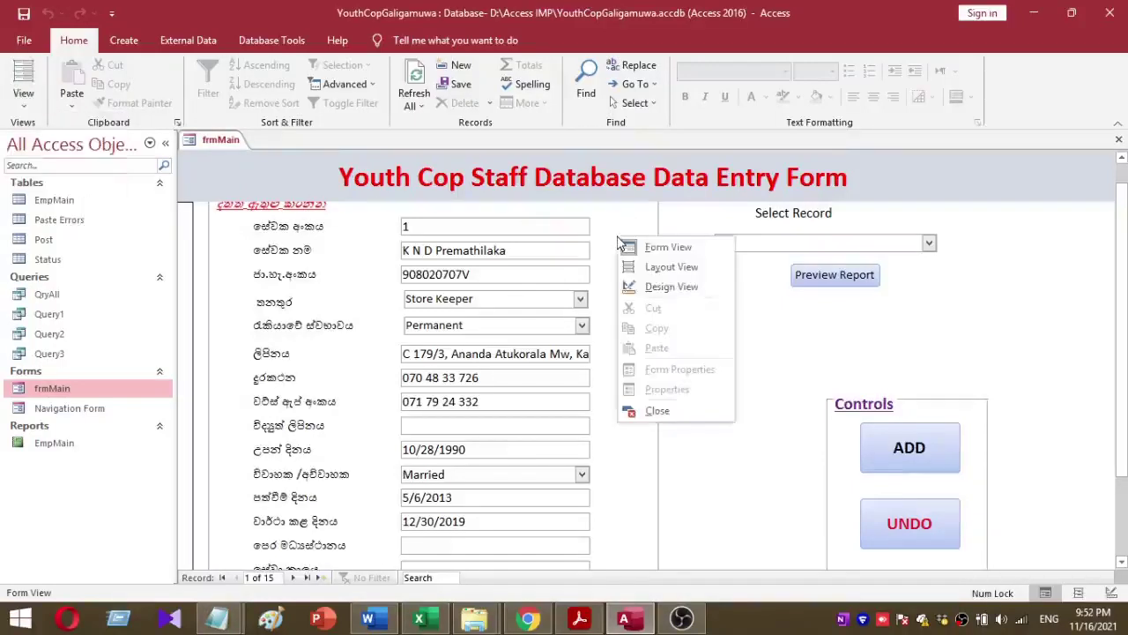
click(641, 294)
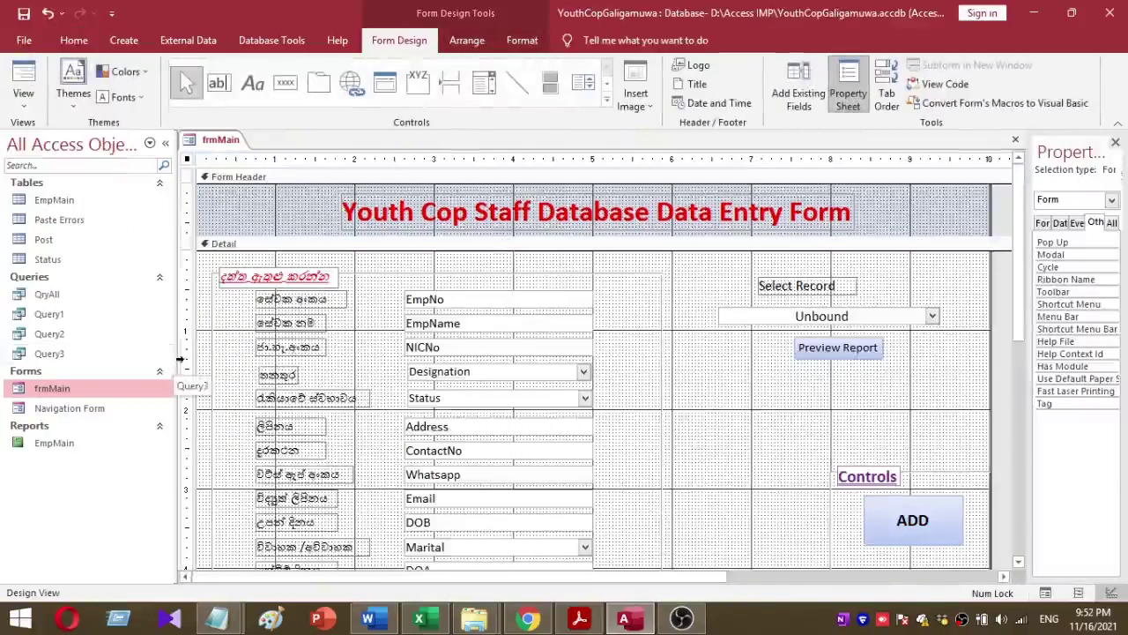
drag(176, 484, 101, 484)
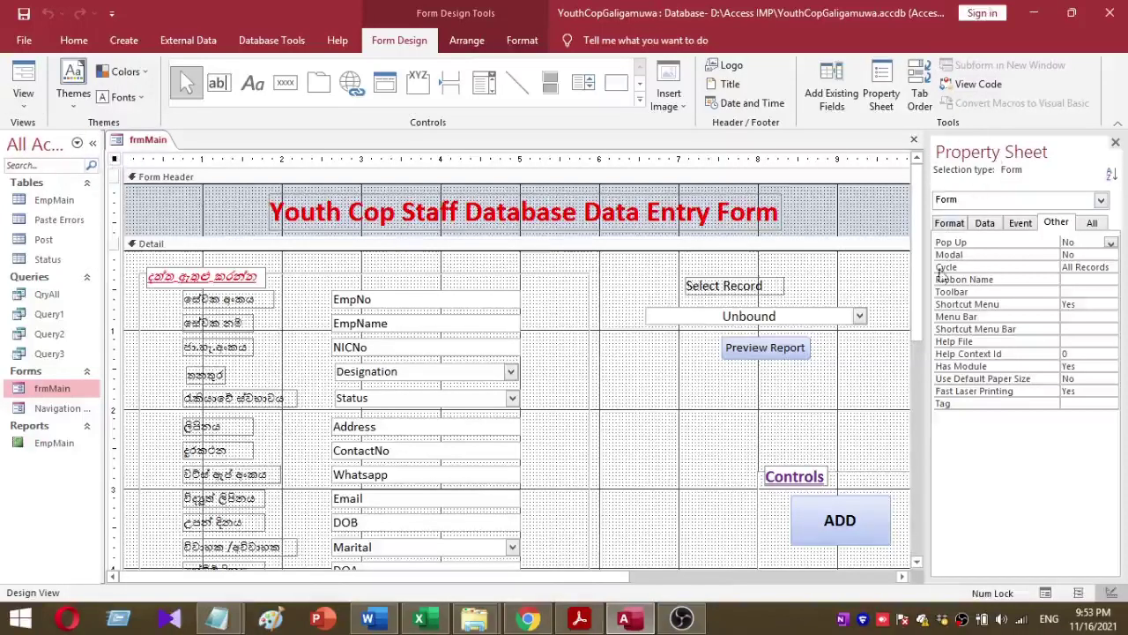
drag(924, 284, 879, 285)
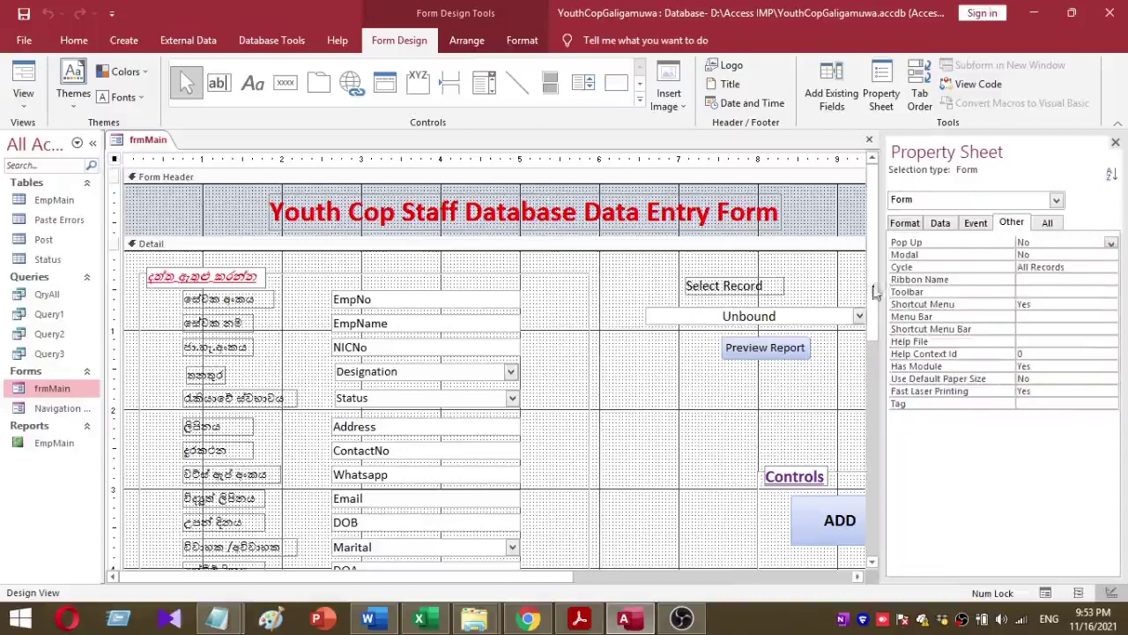
Step: Look through the form's property categories and set its Pop Up property to Yes
click(910, 226)
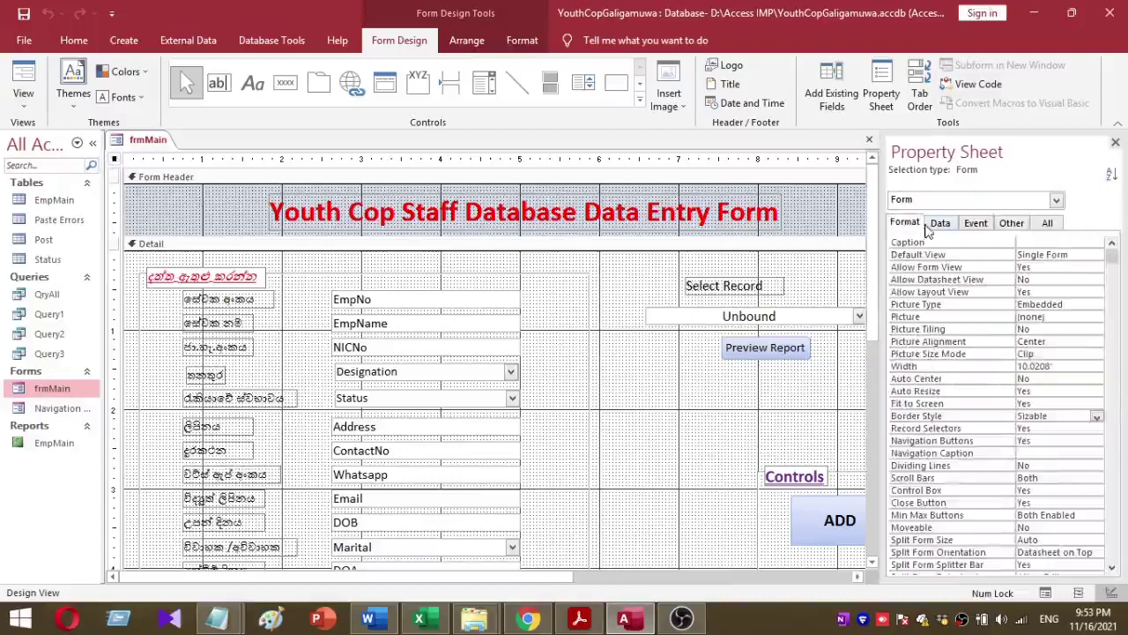
click(940, 224)
click(975, 225)
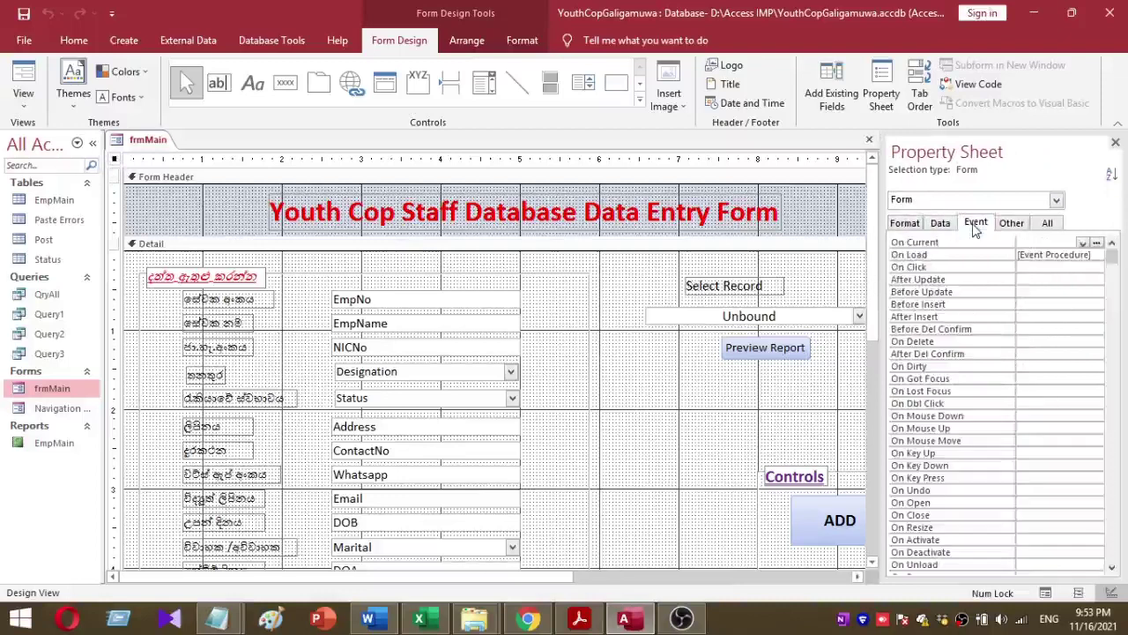
click(1011, 223)
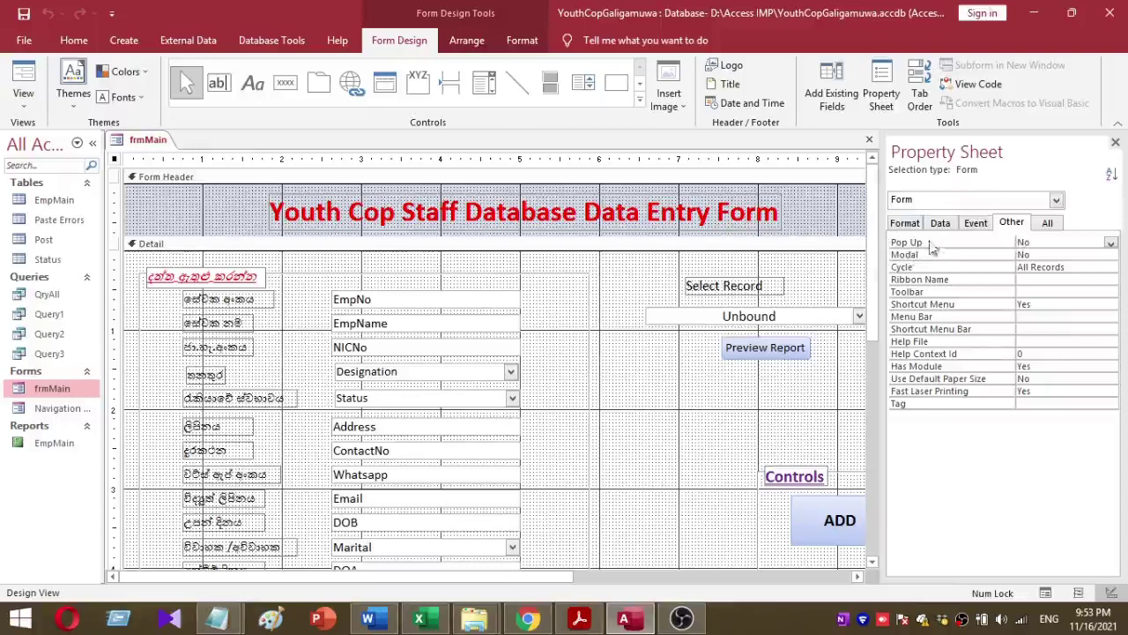
click(1110, 246)
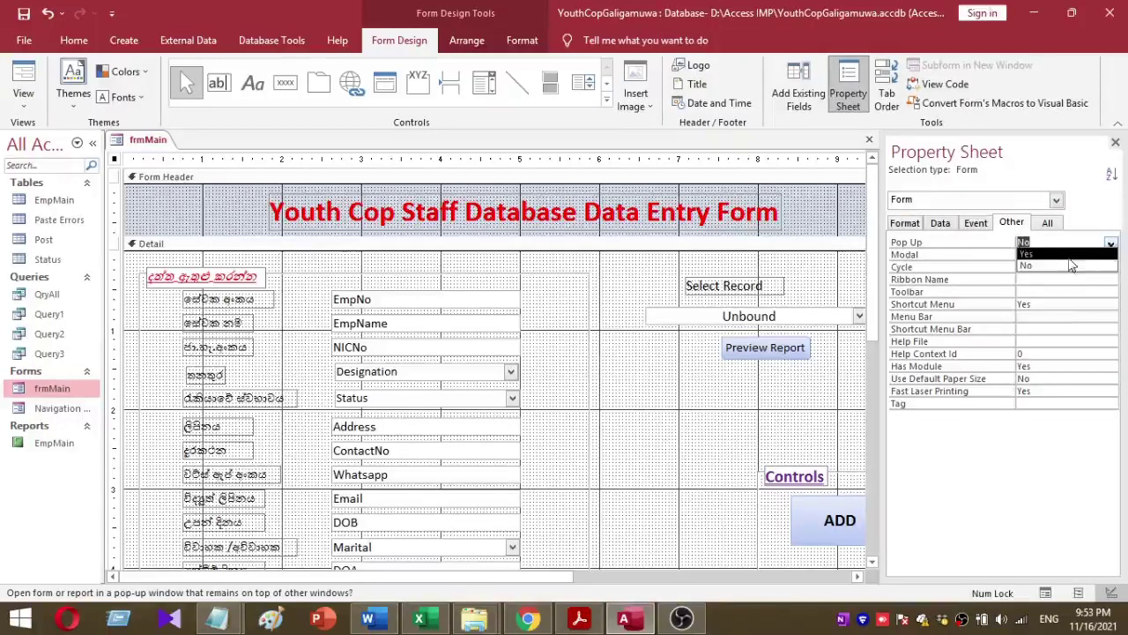
click(1069, 256)
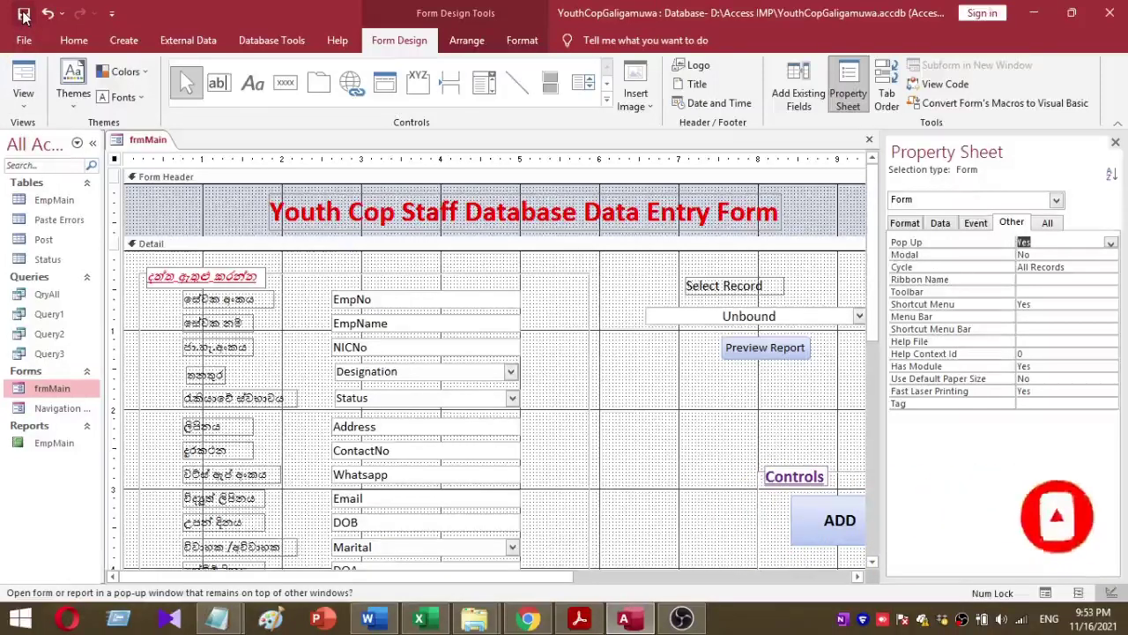
Step: Display frmMain in Form View and move its pop-up window higher on the screen
click(23, 97)
click(54, 139)
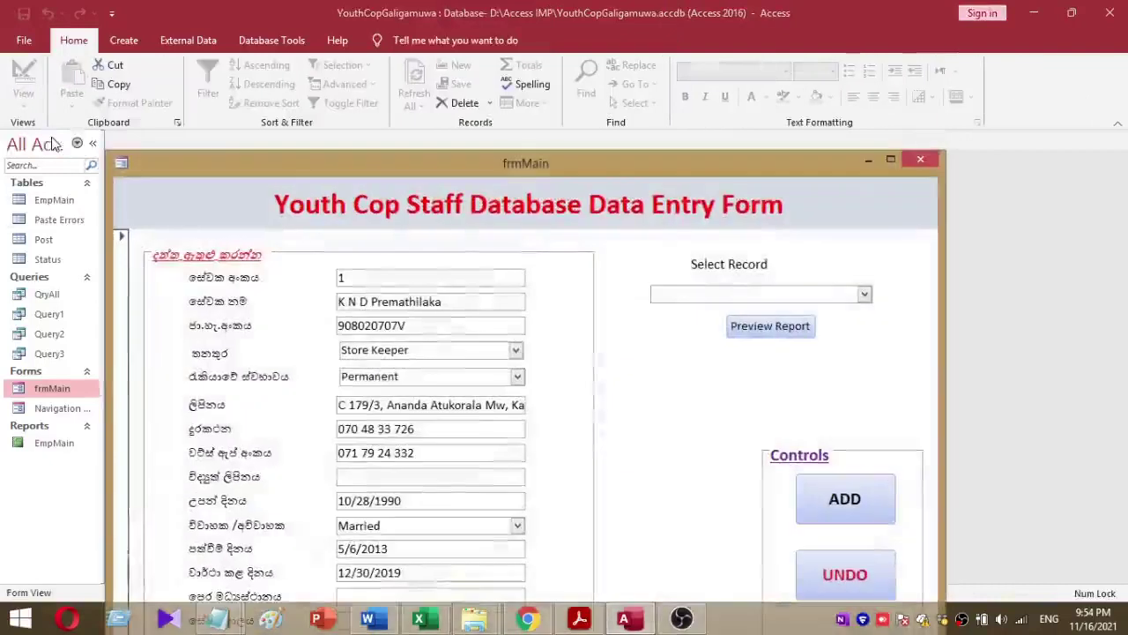
drag(268, 168, 289, 72)
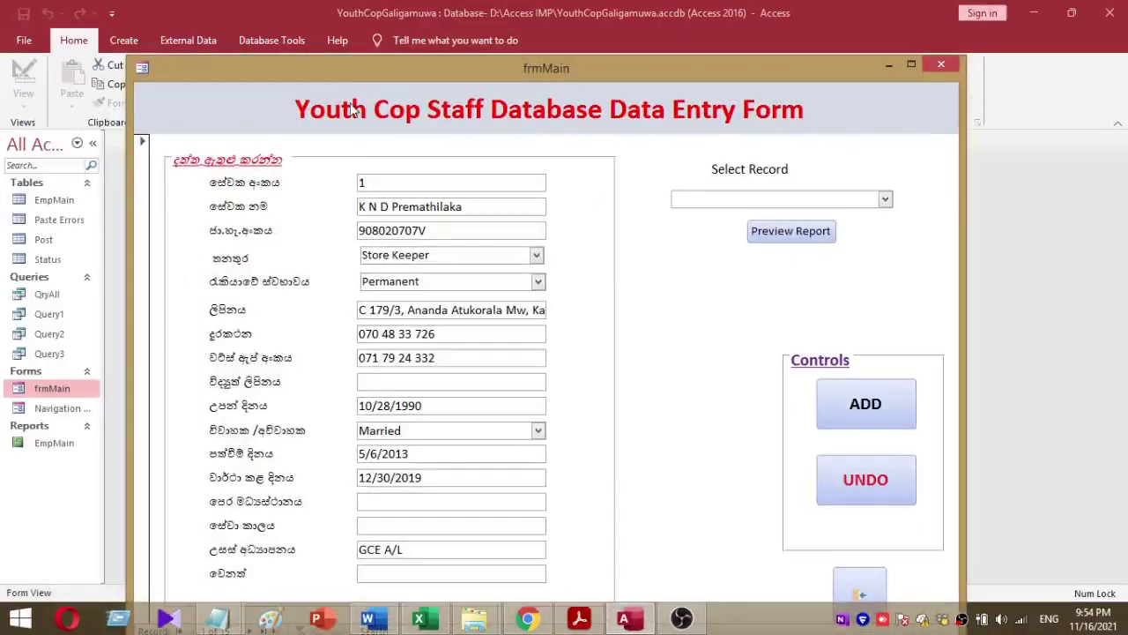
Step: Return frmMain to Design View and open its code module through the Detail section's event builder
right_click(688, 278)
click(701, 345)
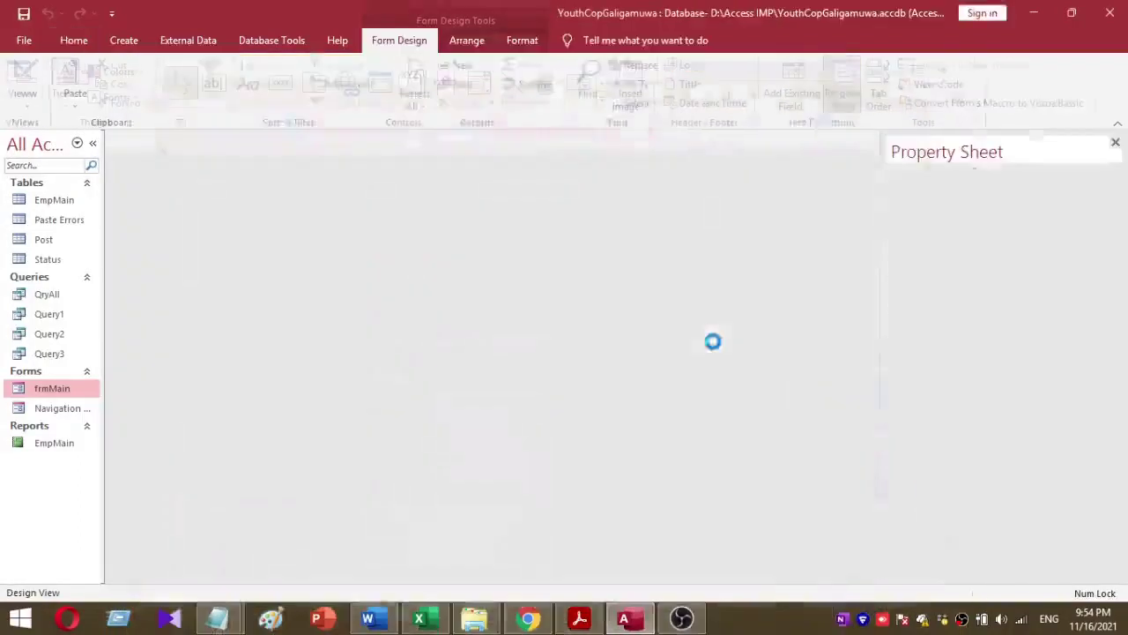
right_click(621, 363)
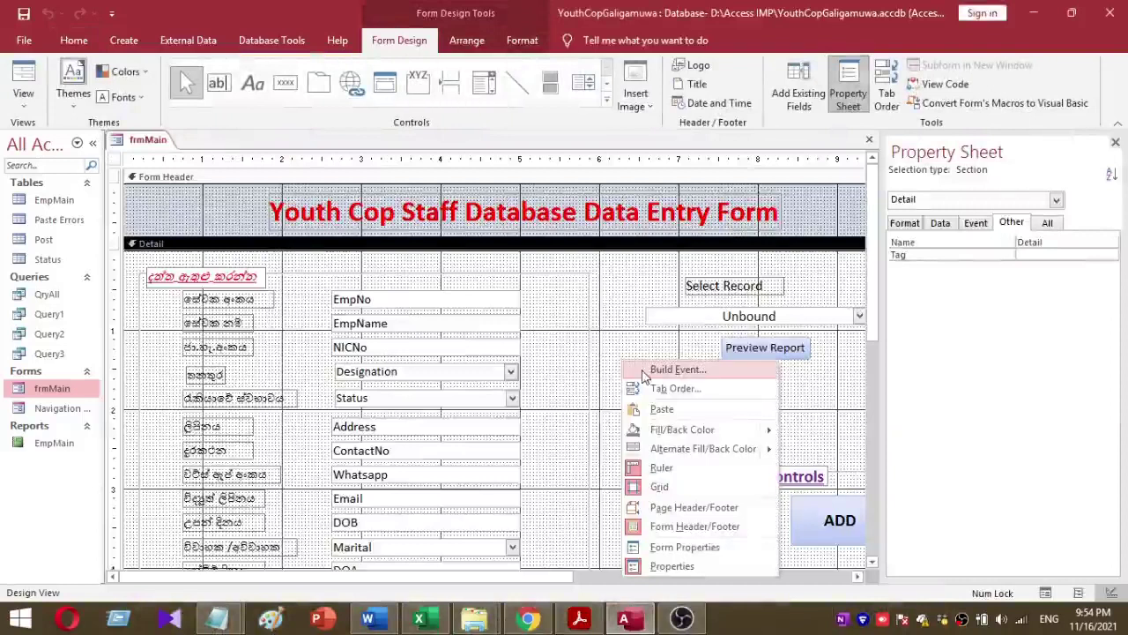
click(644, 374)
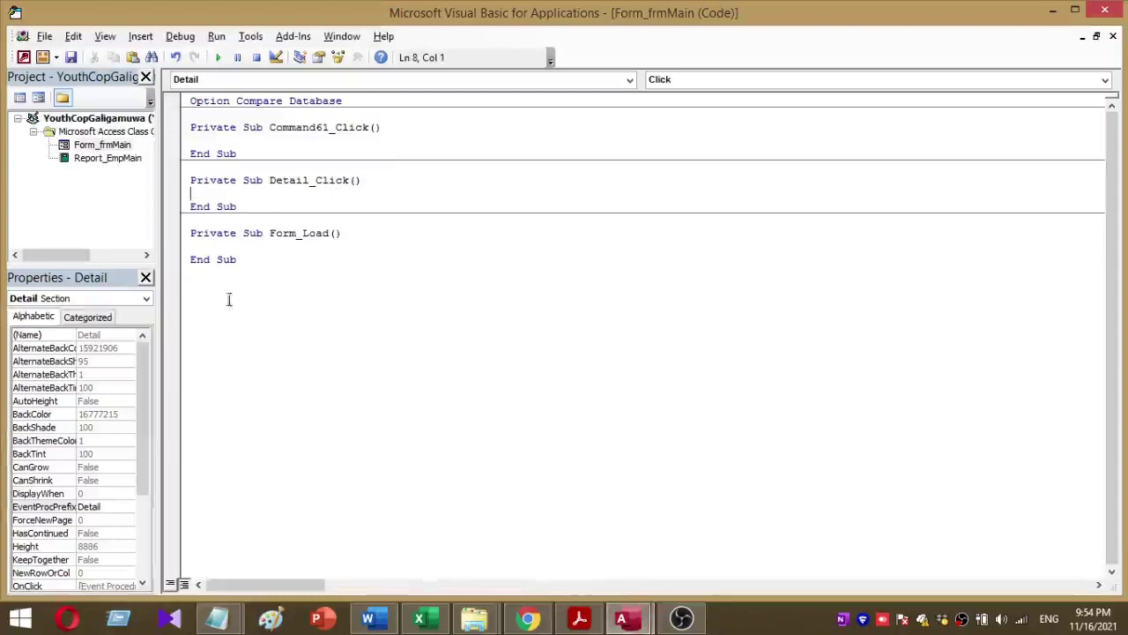
Step: Add DoCmd.Maximize to the Form_Load procedure of frmMain and close the Visual Basic editor
click(629, 80)
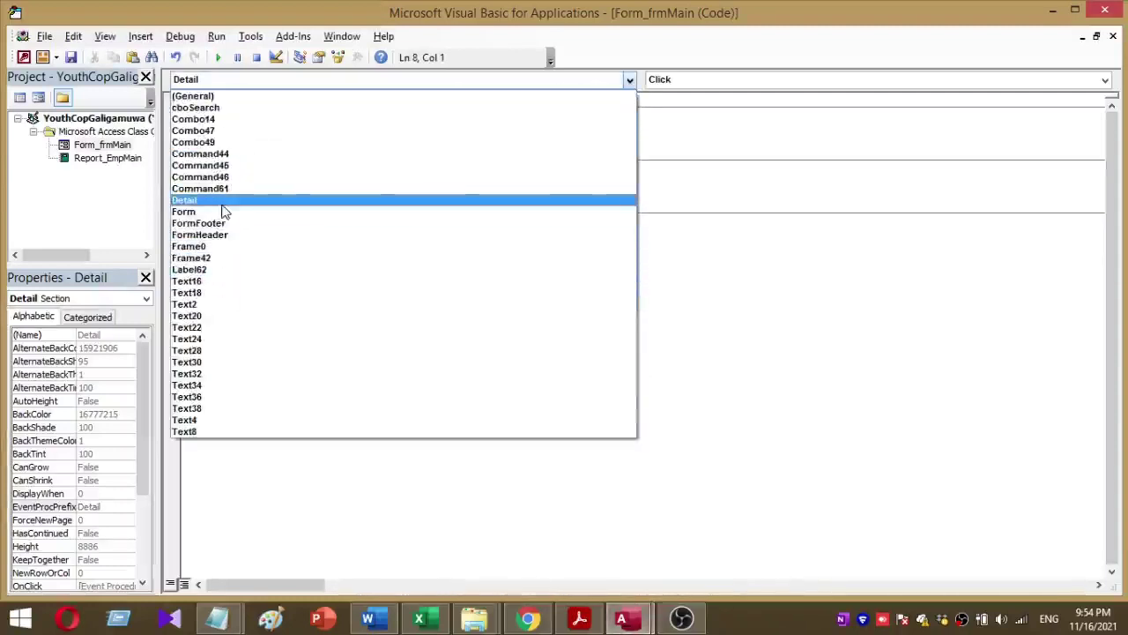
click(223, 211)
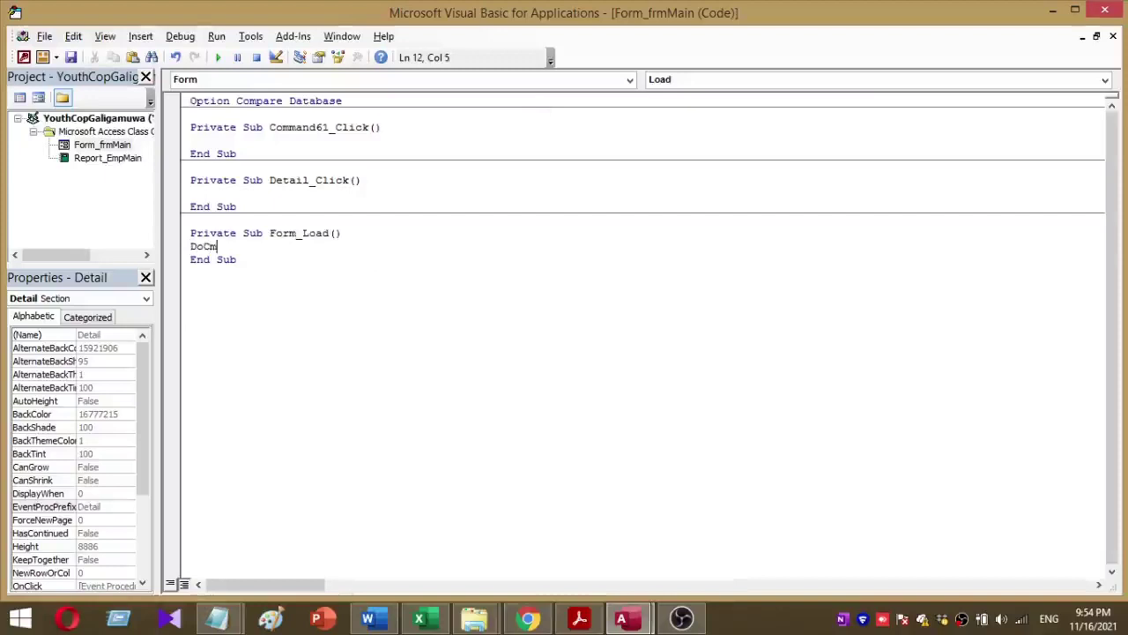
text(.)
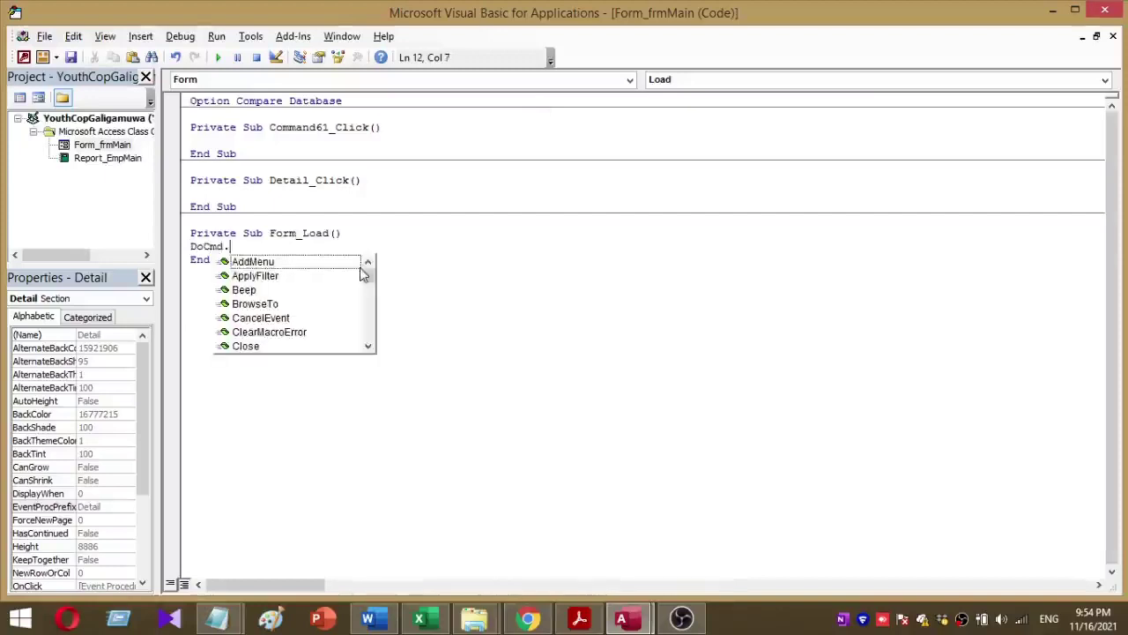
text(Ma)
key(Tab)
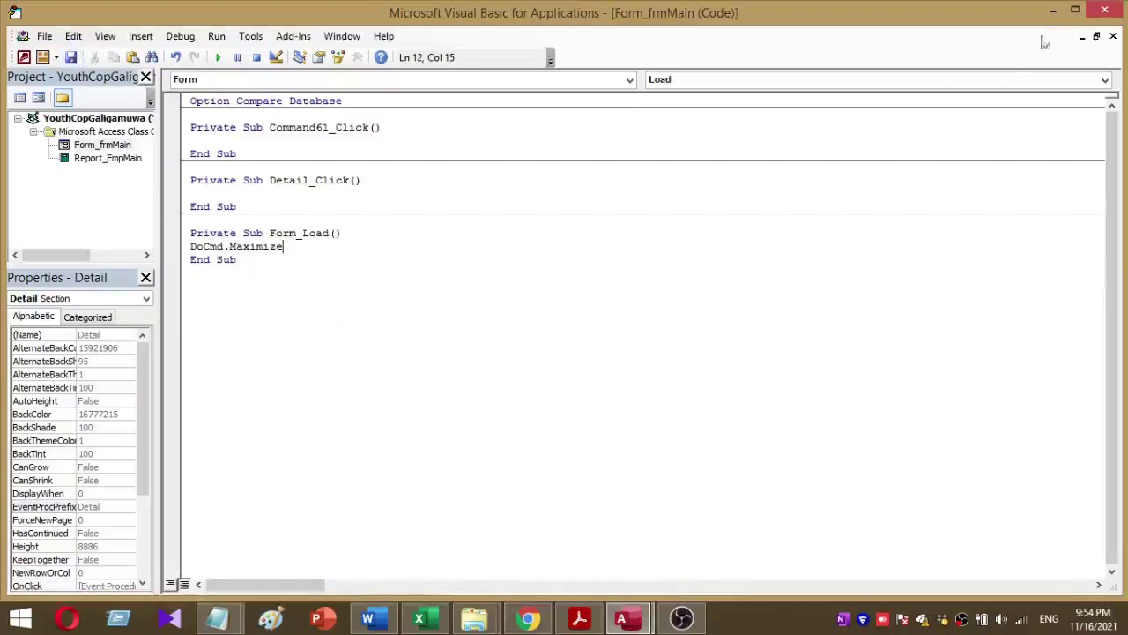
click(1107, 13)
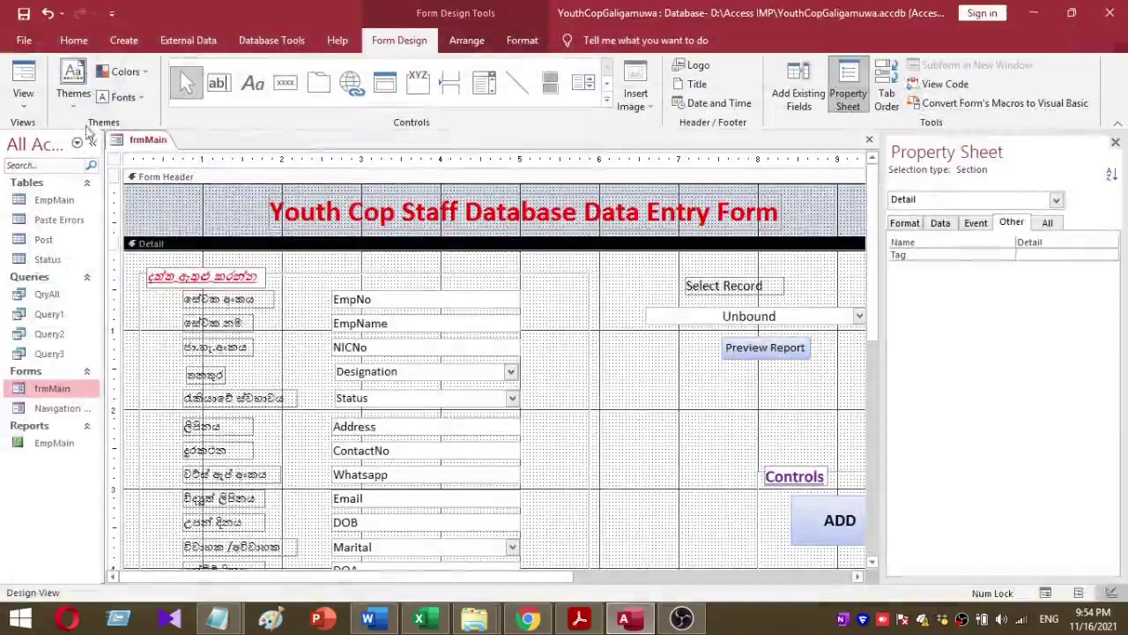
Step: Run frmMain in Form View, choose the fifth employee under Select Record and preview that employee's report
click(27, 101)
click(53, 134)
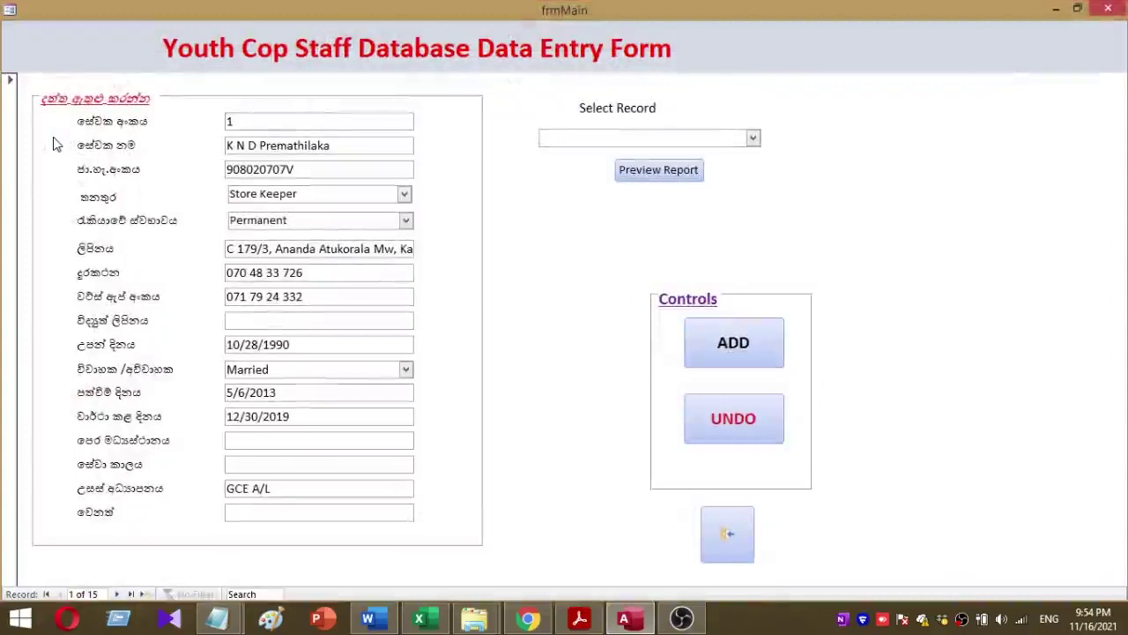
click(753, 138)
click(863, 174)
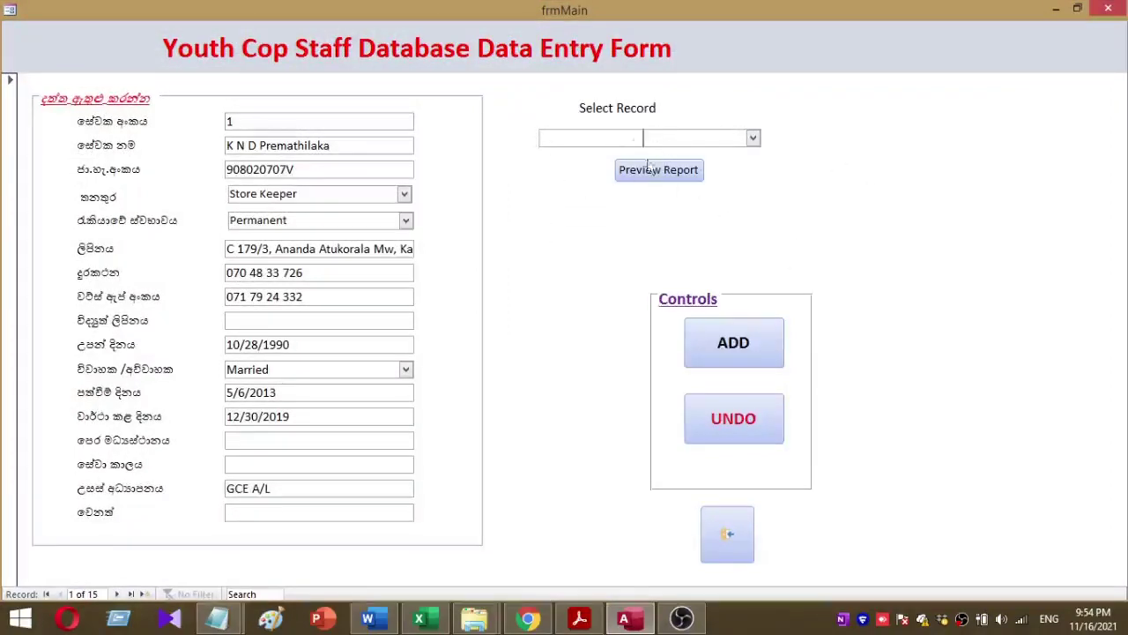
click(751, 139)
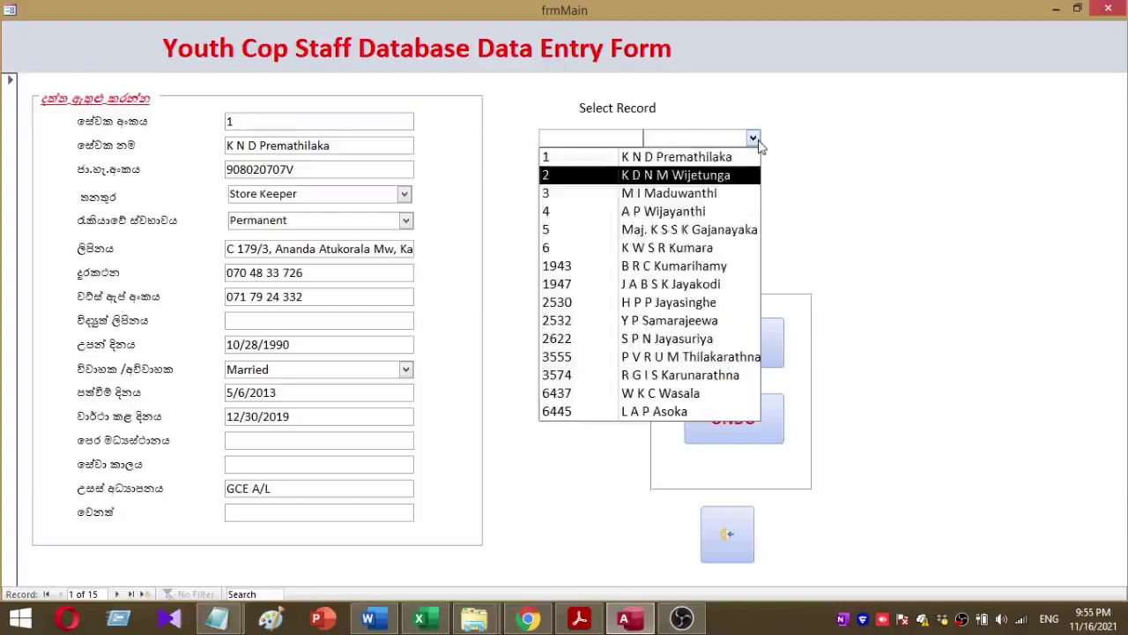
click(711, 230)
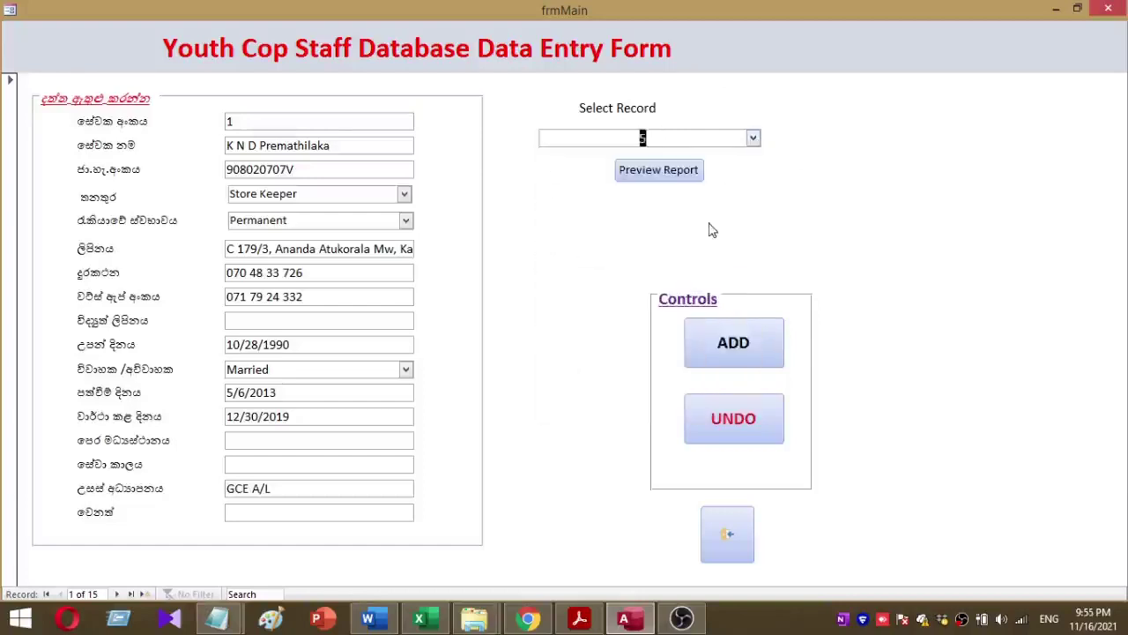
click(663, 178)
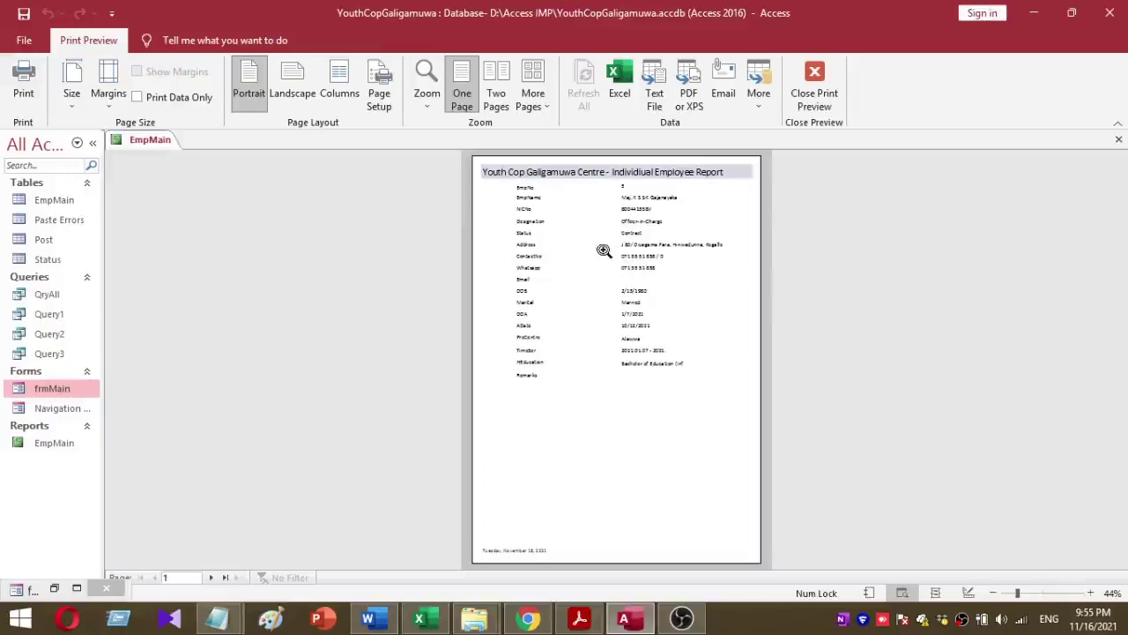
Step: Open the EmpMain report in Design View, set its Pop Up property to Yes and save the report
right_click(574, 263)
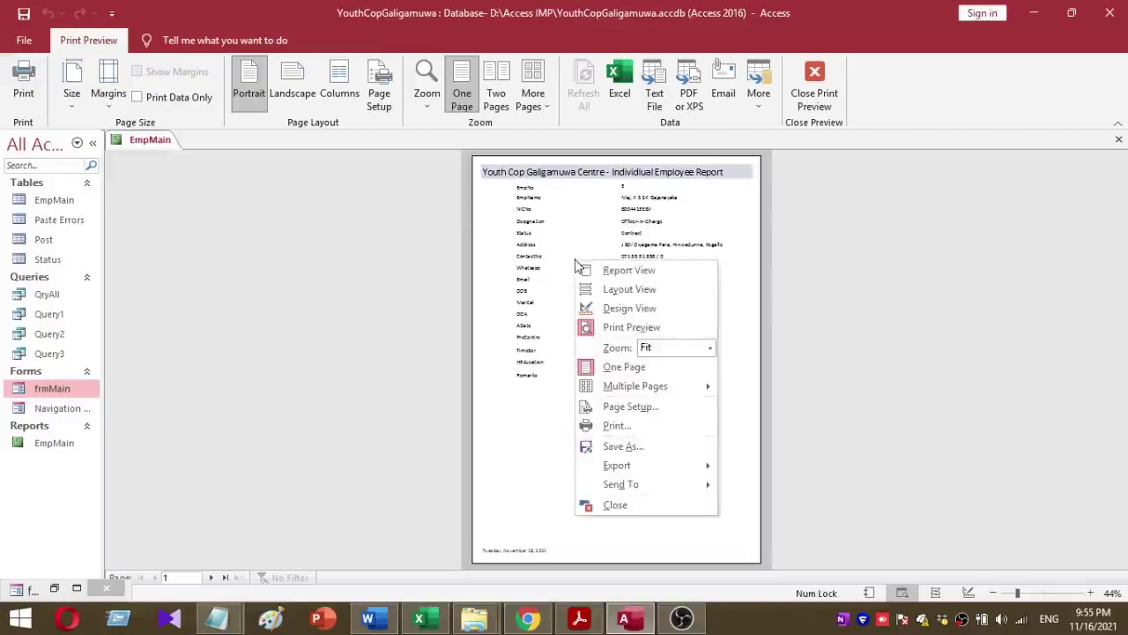
click(606, 309)
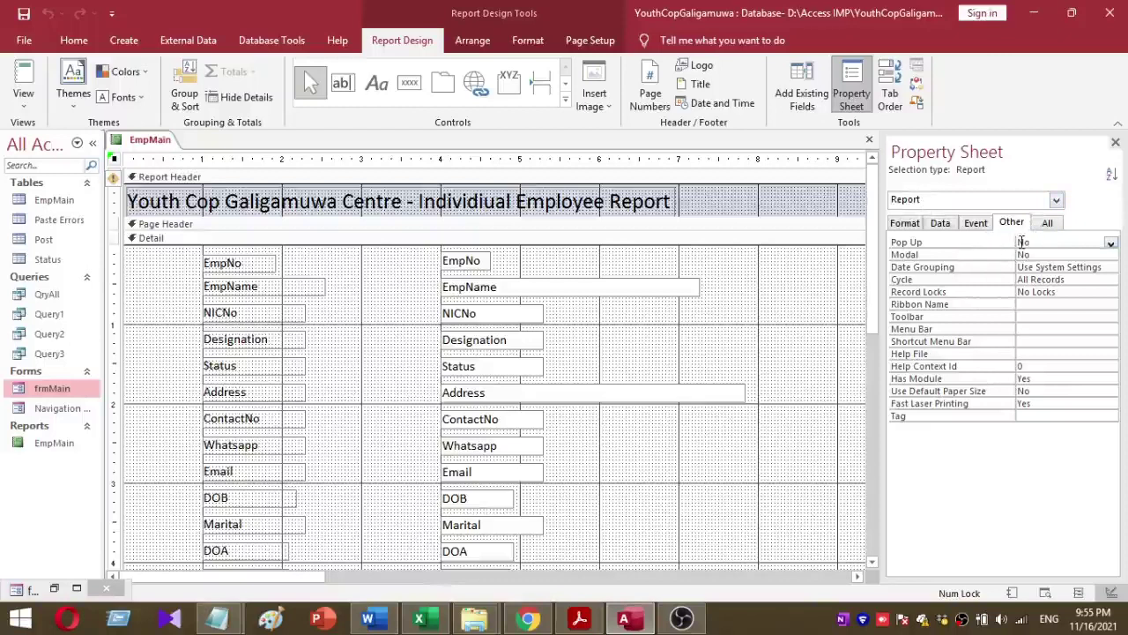
click(1111, 247)
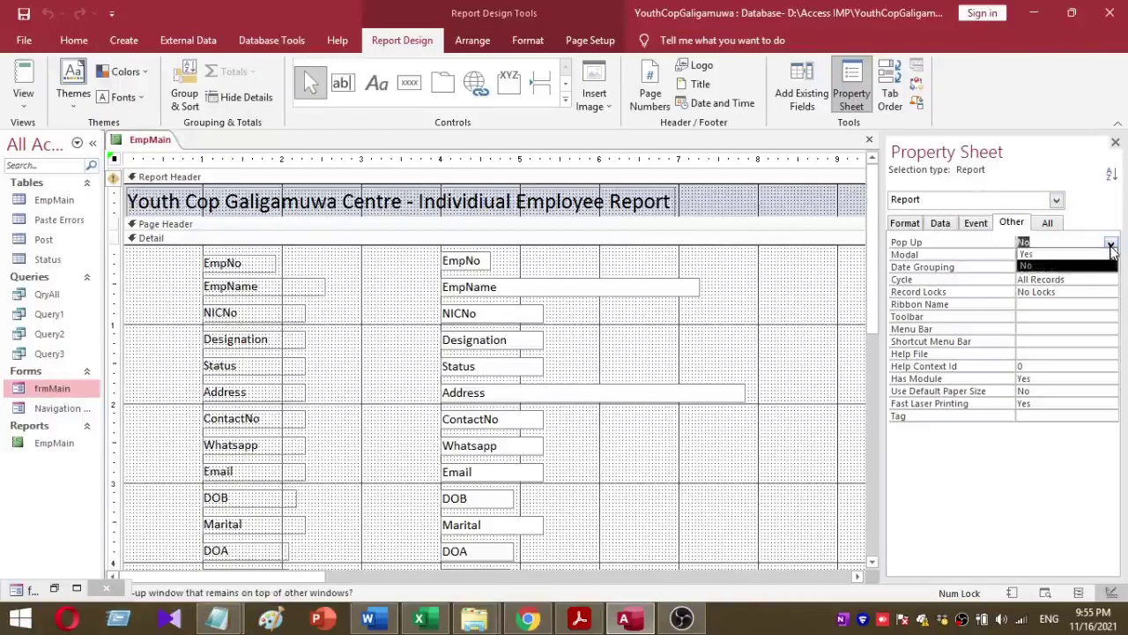
click(1068, 261)
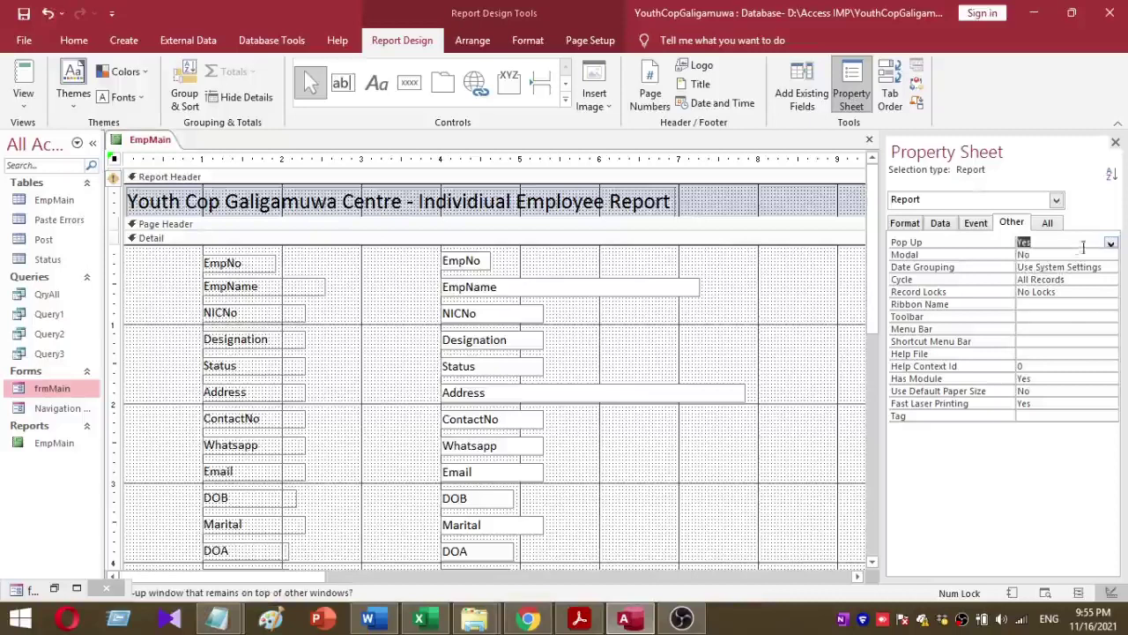
double_click(1058, 245)
click(1110, 244)
click(1066, 254)
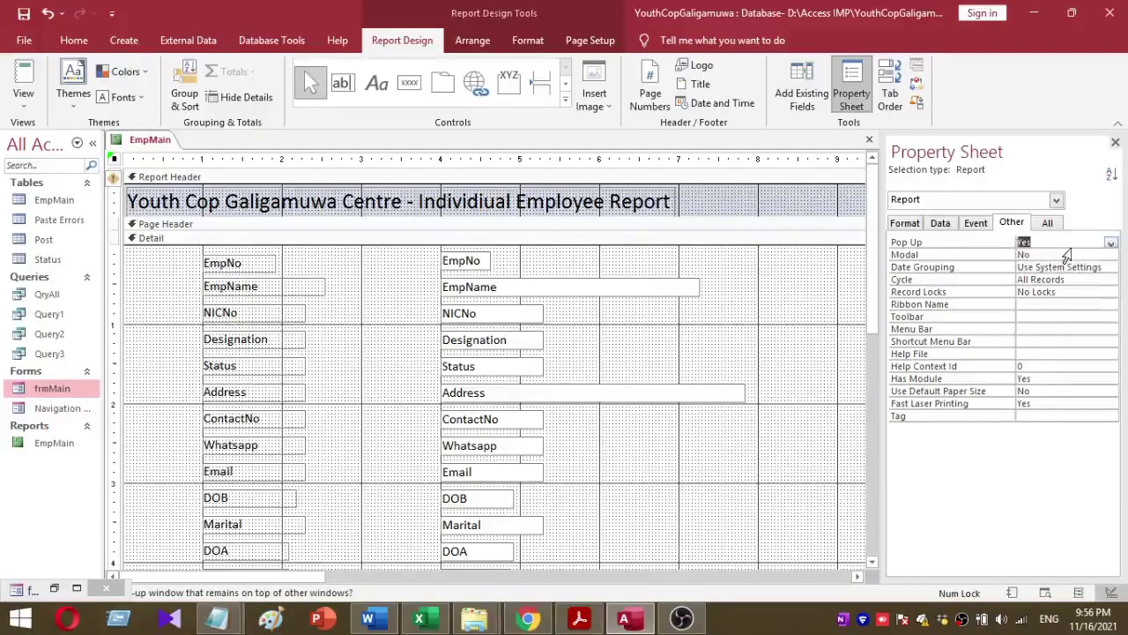
click(25, 18)
Step: Show EmpMain in Report View, test moving, maximizing and restoring its pop-up window, and close it
click(9, 99)
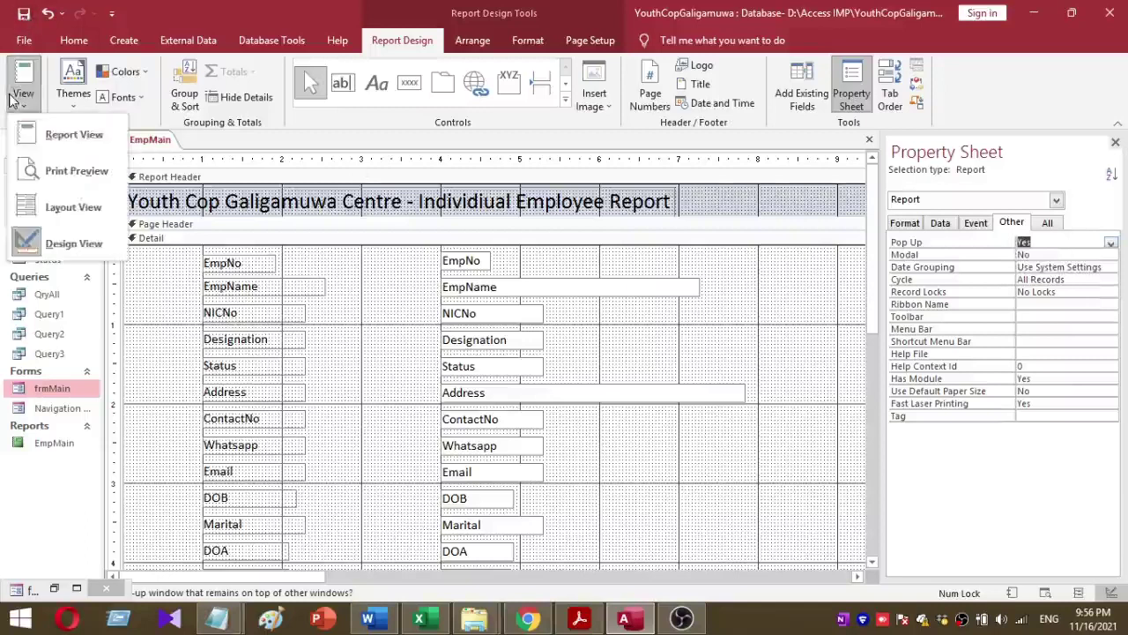
click(61, 137)
drag(169, 178, 76, 95)
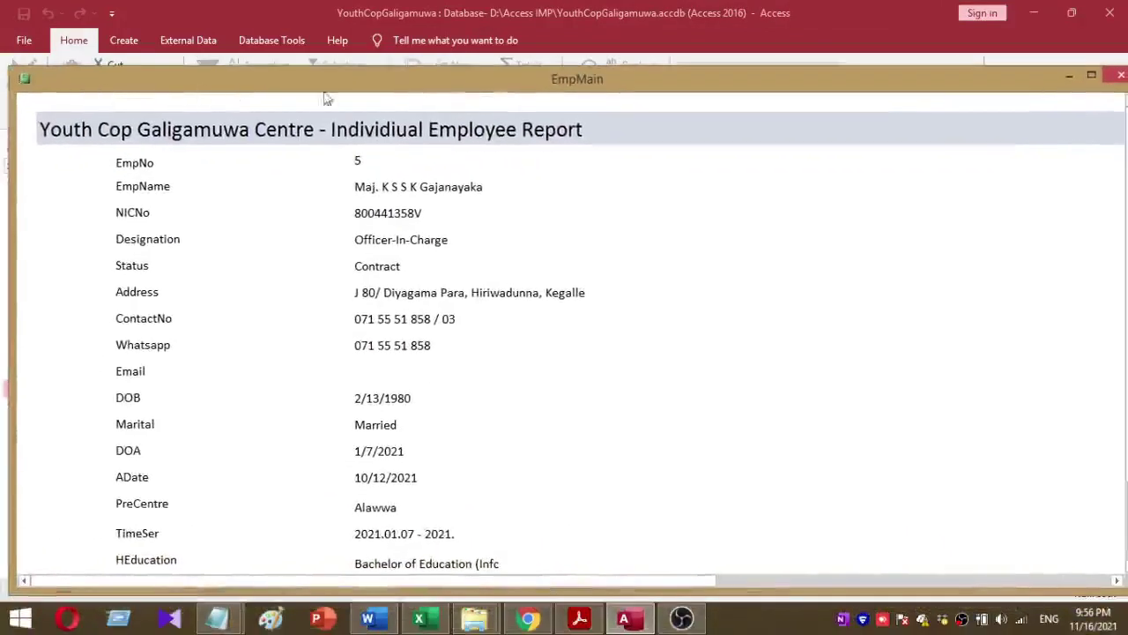
click(1091, 76)
click(1076, 11)
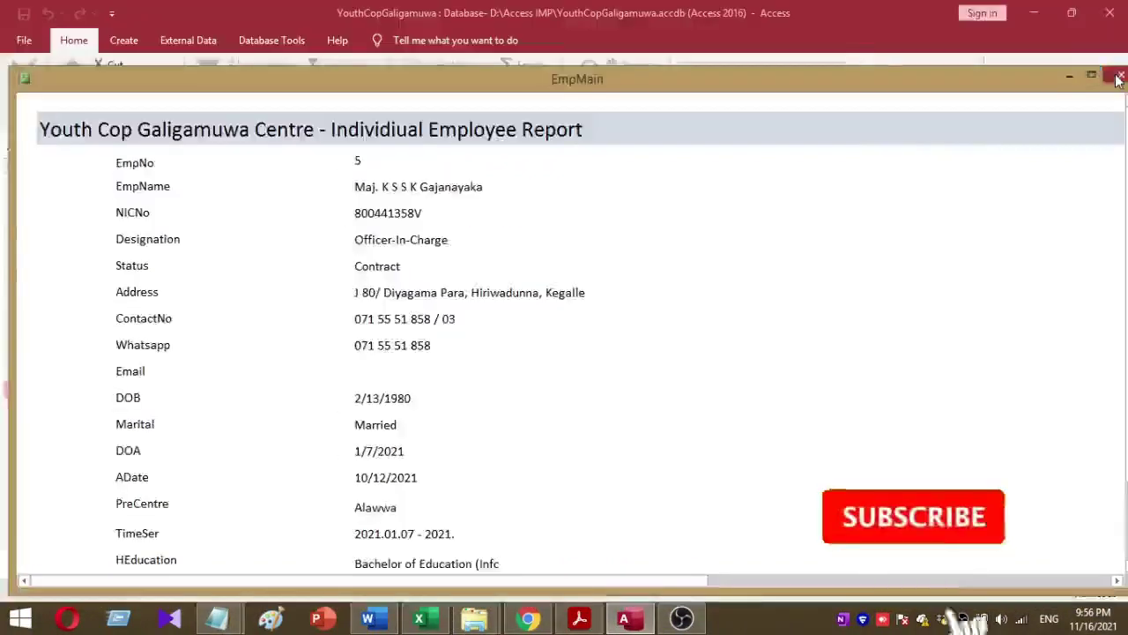
click(1118, 77)
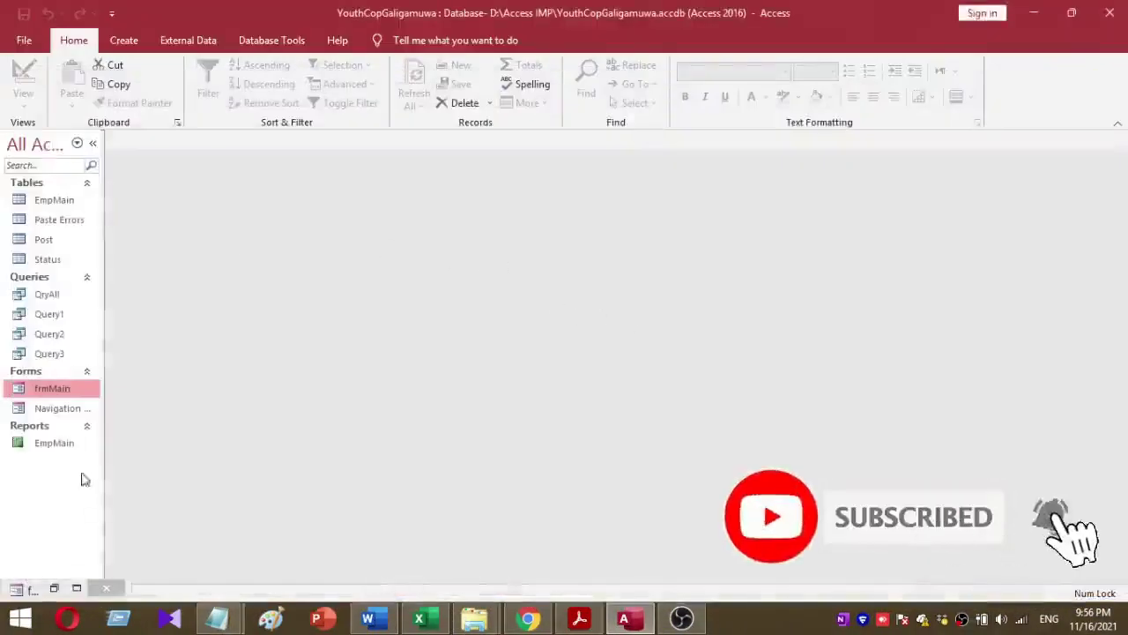
Step: Open the EmpMain report in Design View and open its event code through the Detail section's event builder
click(51, 448)
right_click(51, 448)
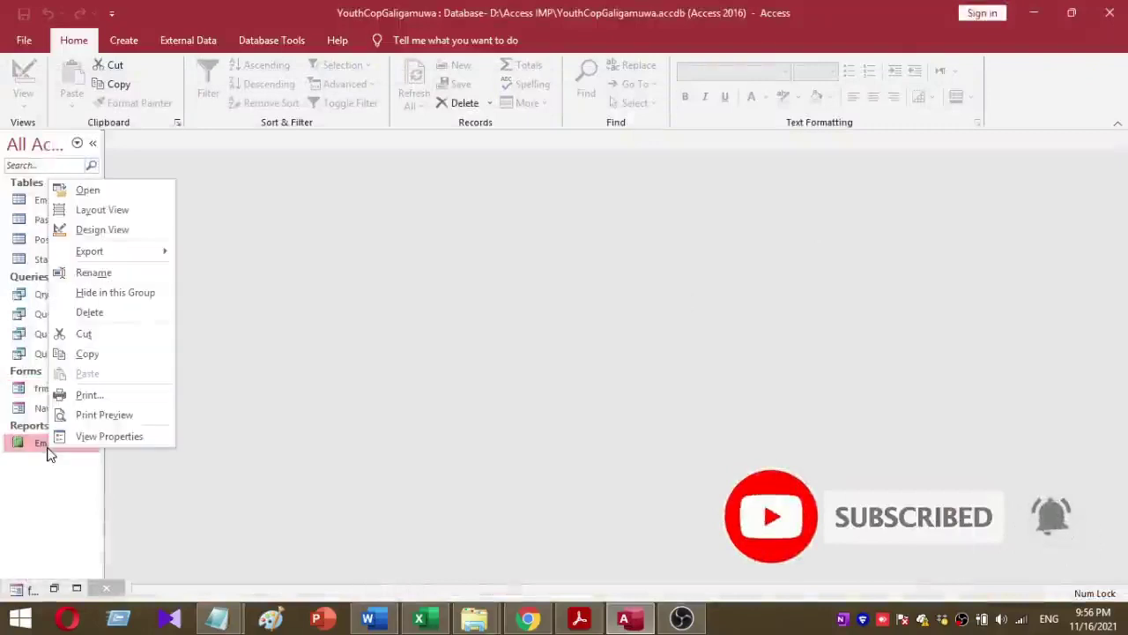
click(114, 231)
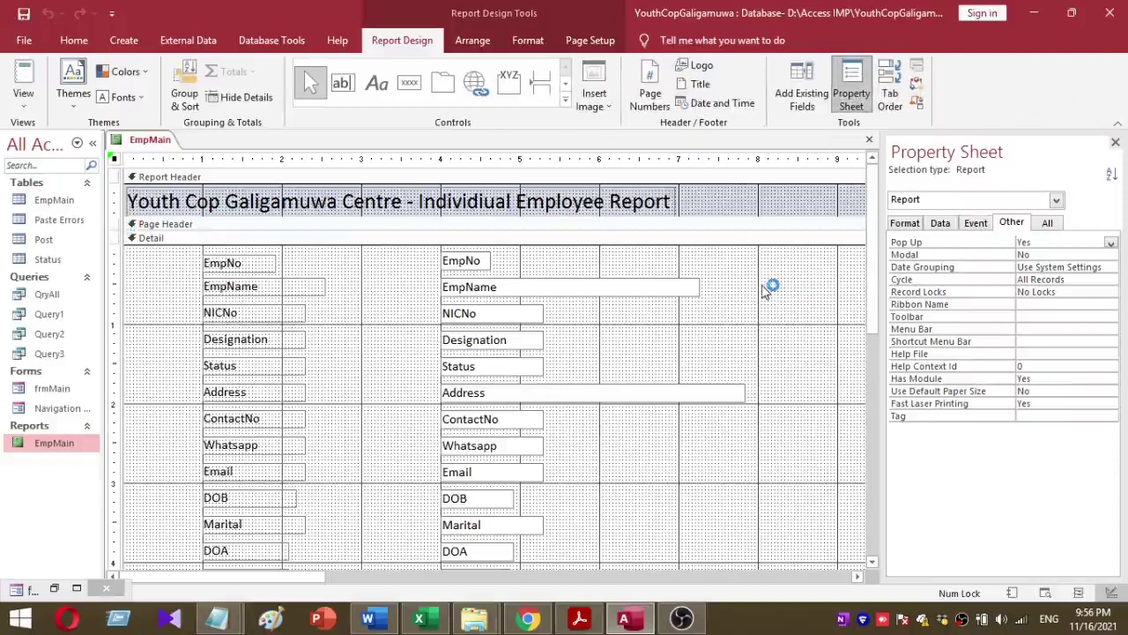
right_click(769, 337)
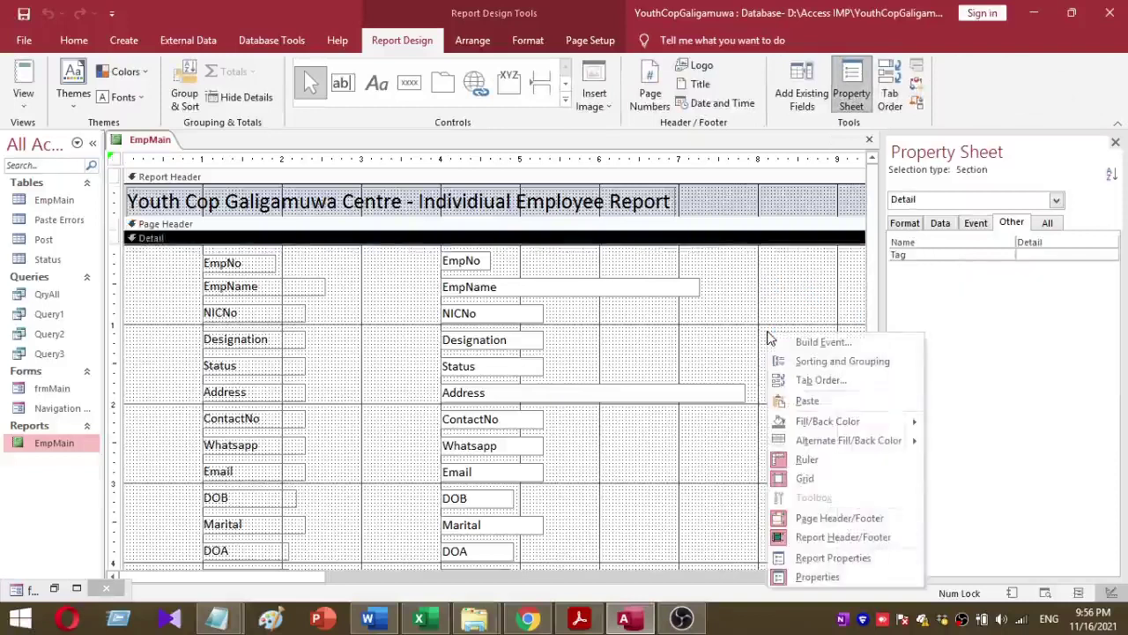
click(817, 341)
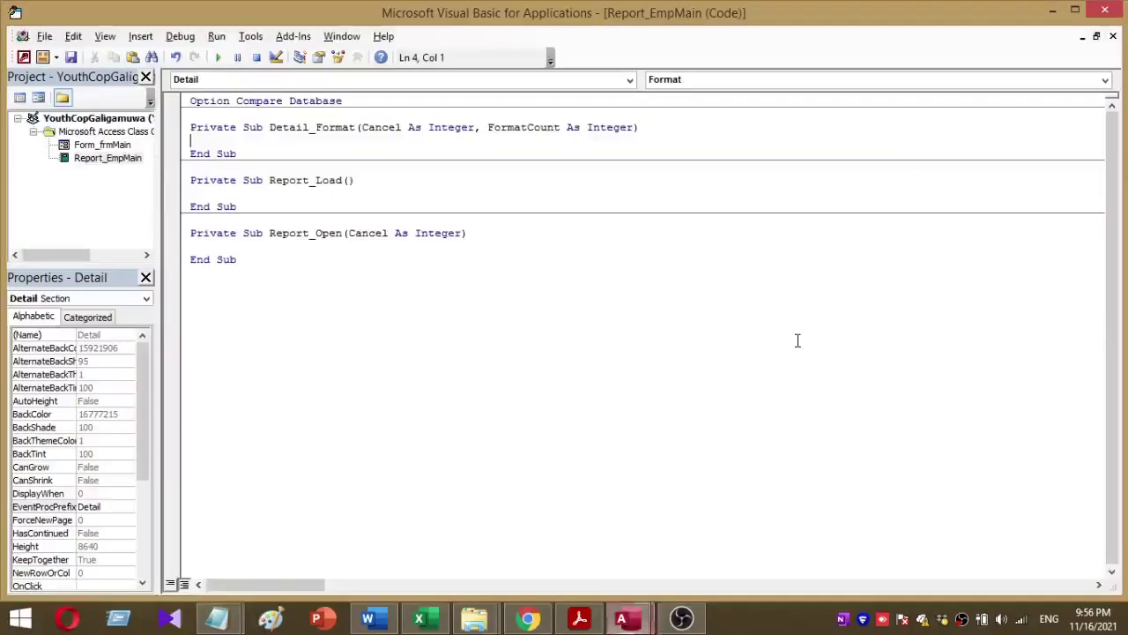
Step: Add DoCmd.Maximize to the Report_Load procedure of EmpMain and close the Visual Basic editor
click(630, 79)
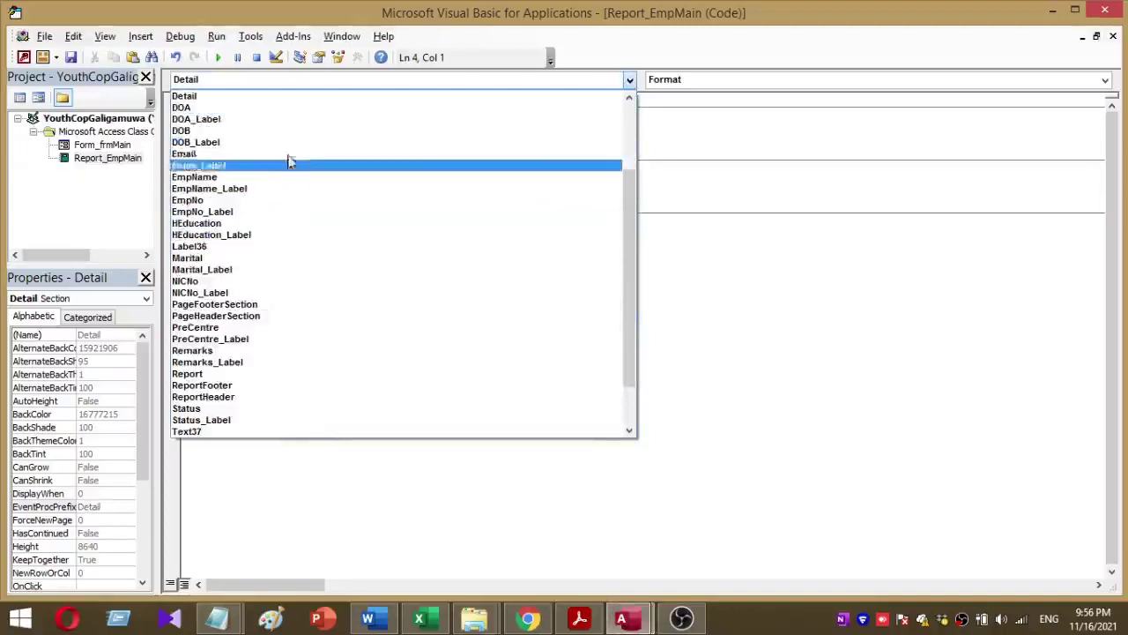
click(291, 379)
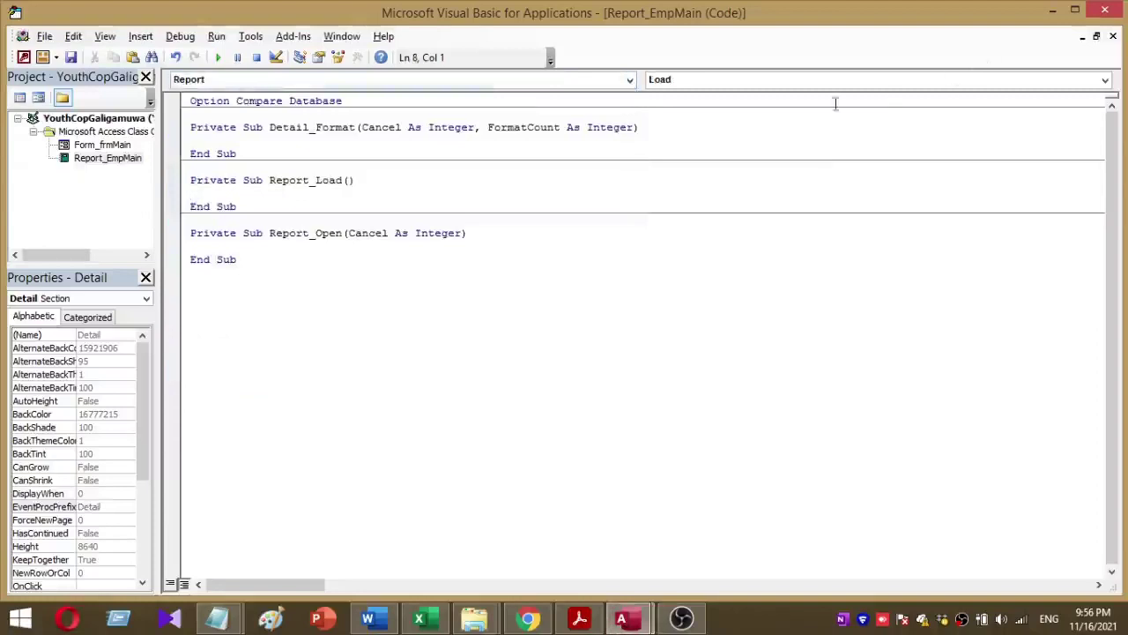
click(1104, 80)
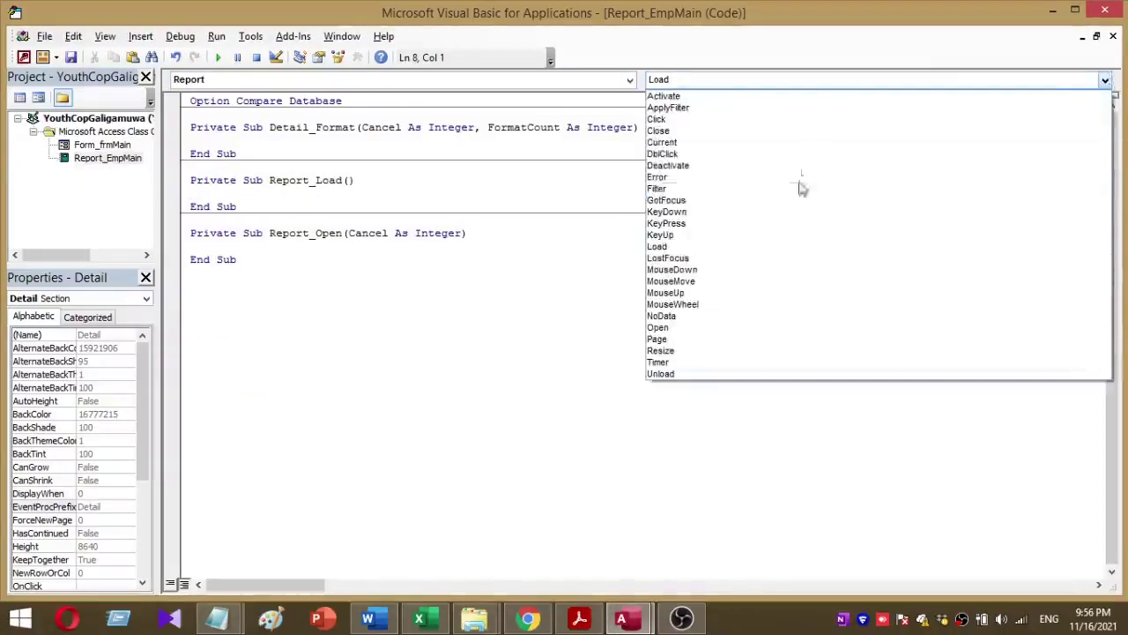
click(715, 235)
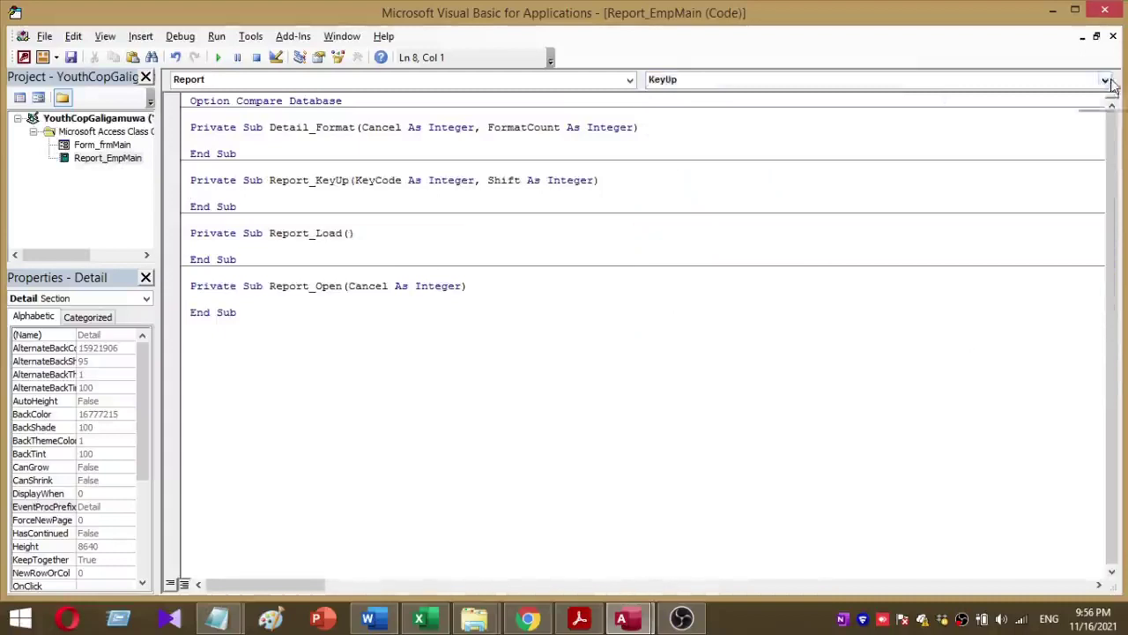
click(1104, 79)
click(744, 246)
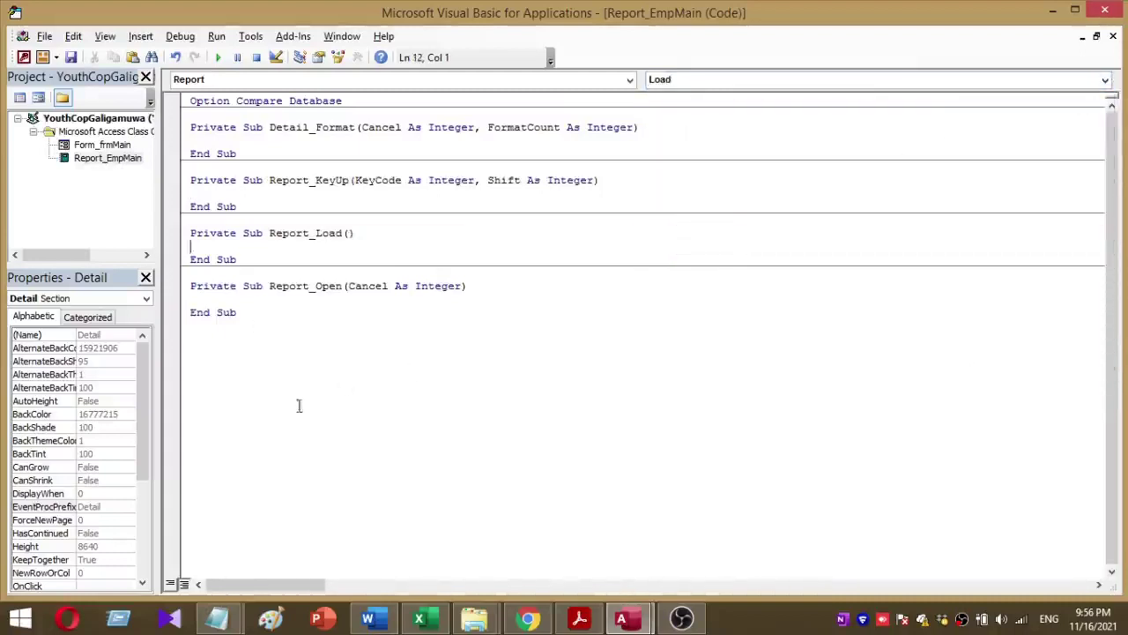
text(Do)
key(BackSpace)
text(Cmd.M)
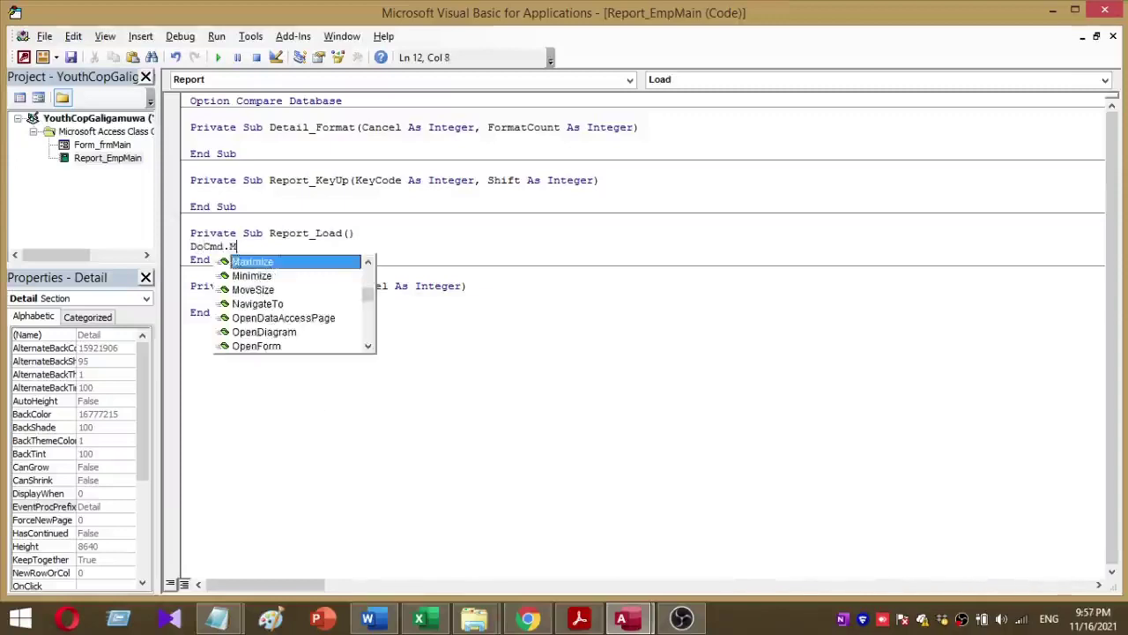
key(Tab)
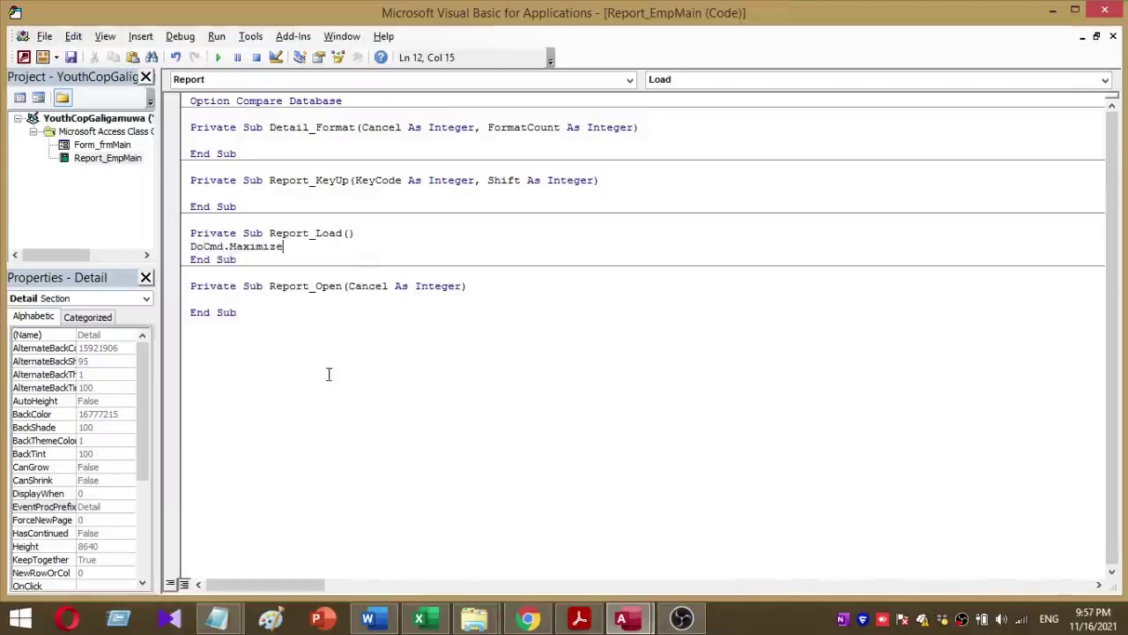
click(1107, 13)
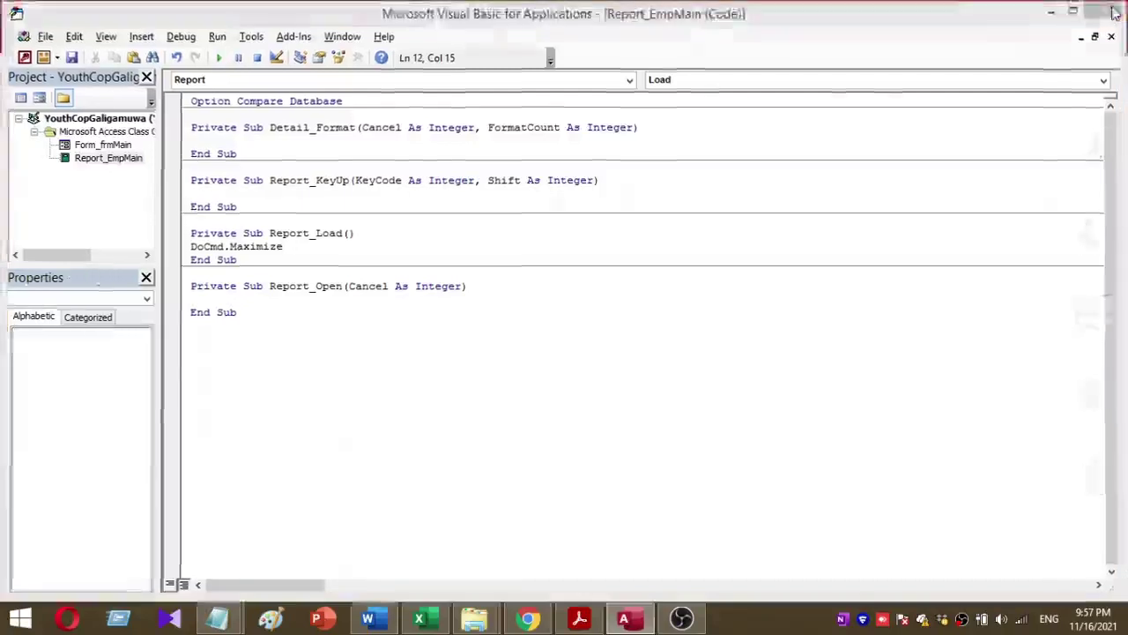
Step: Show the EmpMain report in Report View to check how its window opens, and close it
click(29, 107)
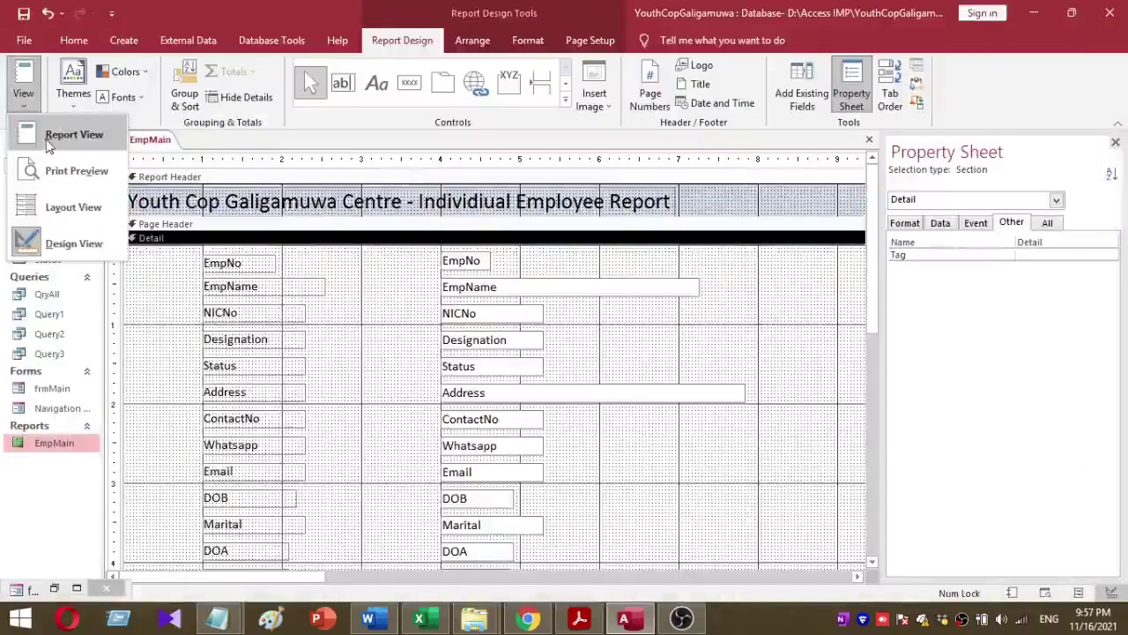
click(49, 141)
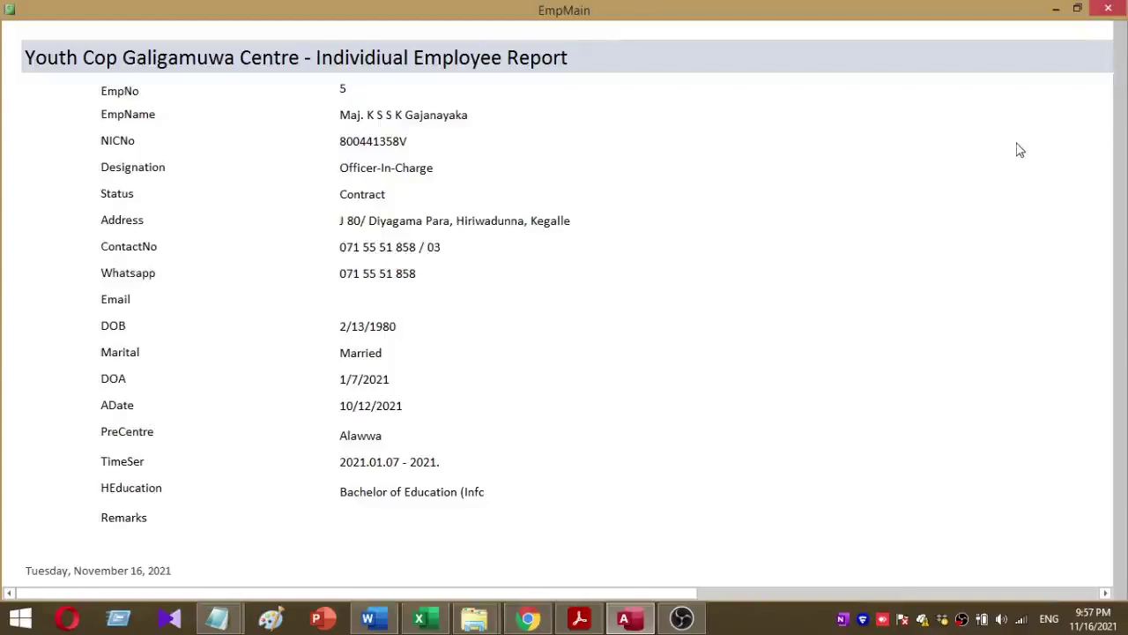
click(1108, 8)
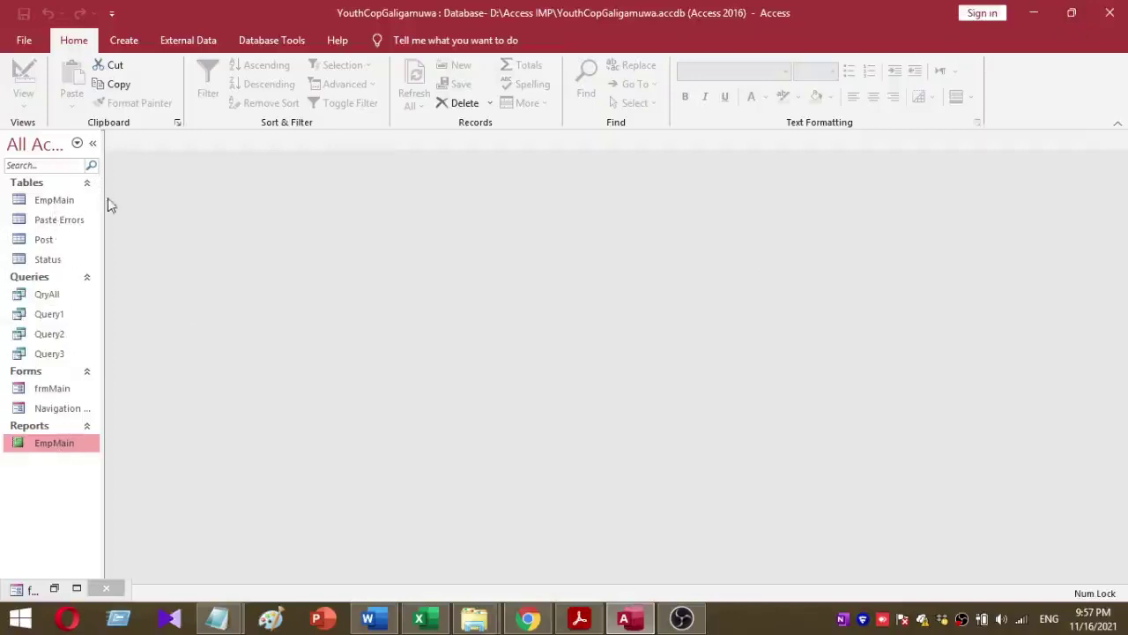
Step: Widen the navigation pane to fit the full object names and open the frmMain form
drag(103, 197, 176, 203)
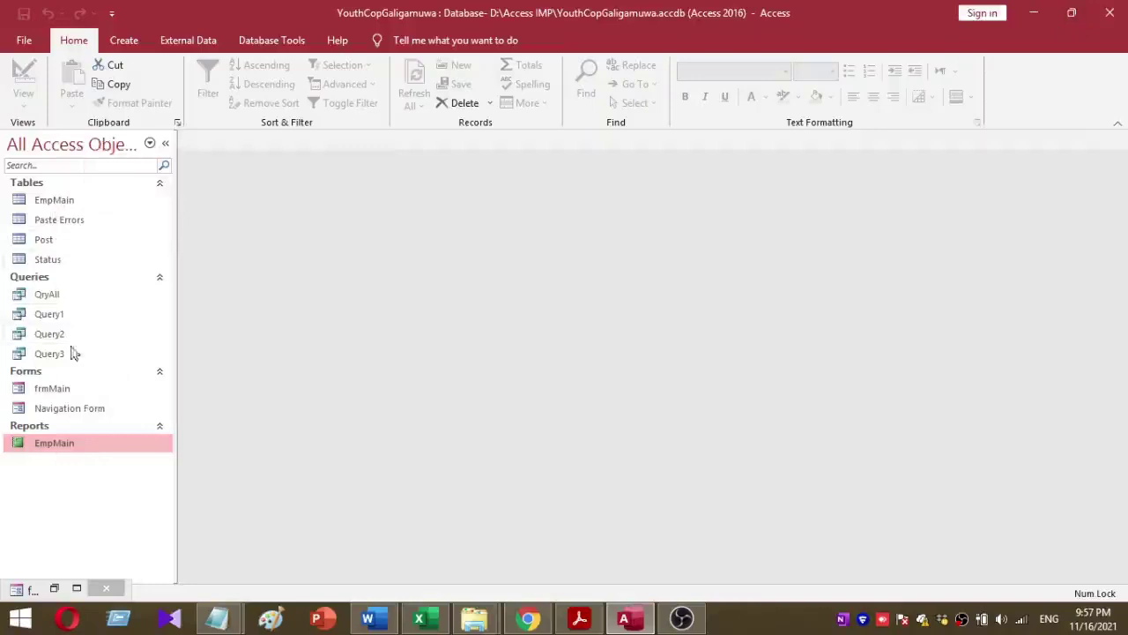
double_click(105, 391)
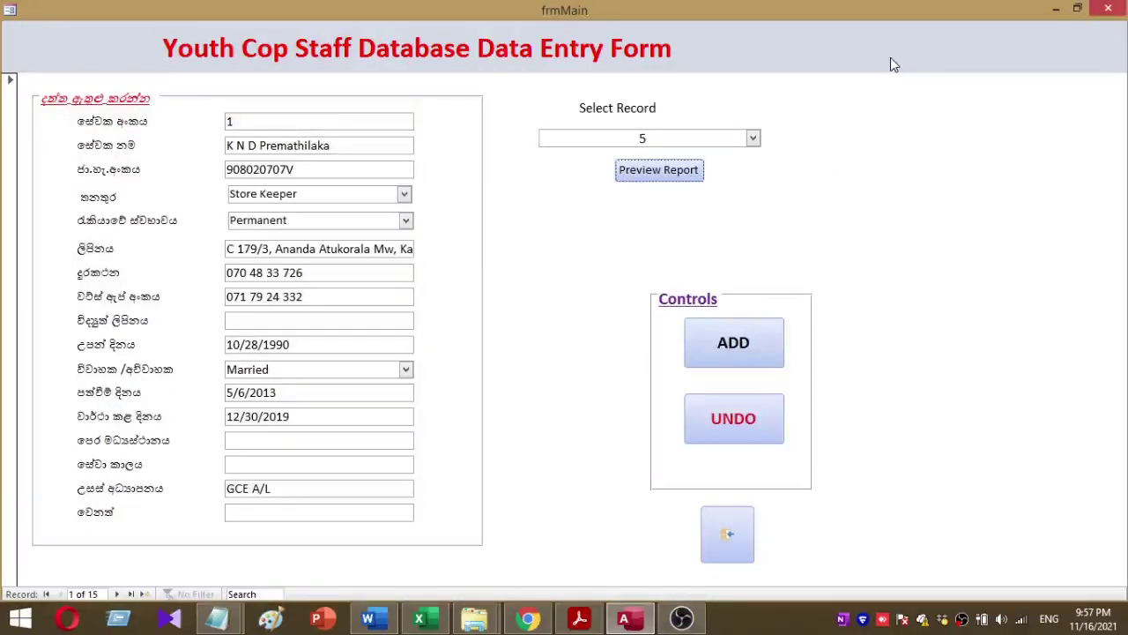
Step: Choose the second employee under Select Record and preview that employee's report
click(754, 139)
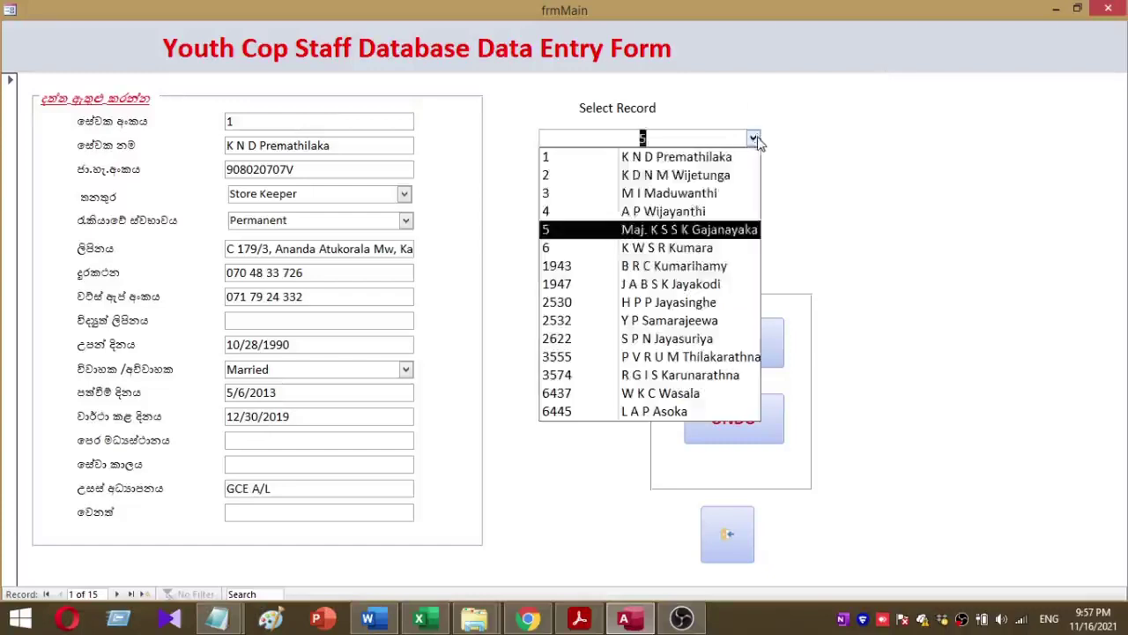
click(692, 175)
click(662, 176)
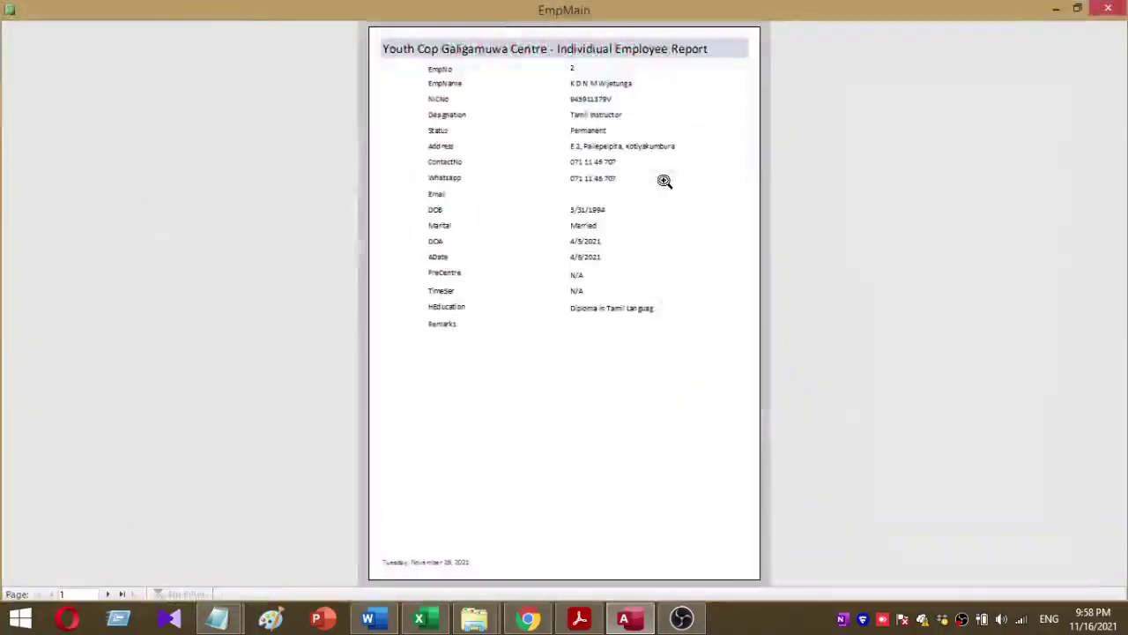
Step: Enlarge the previewed employee report, look through its fields from heading to Remarks, and close the preview
click(665, 181)
scroll(664, 181, up, 3)
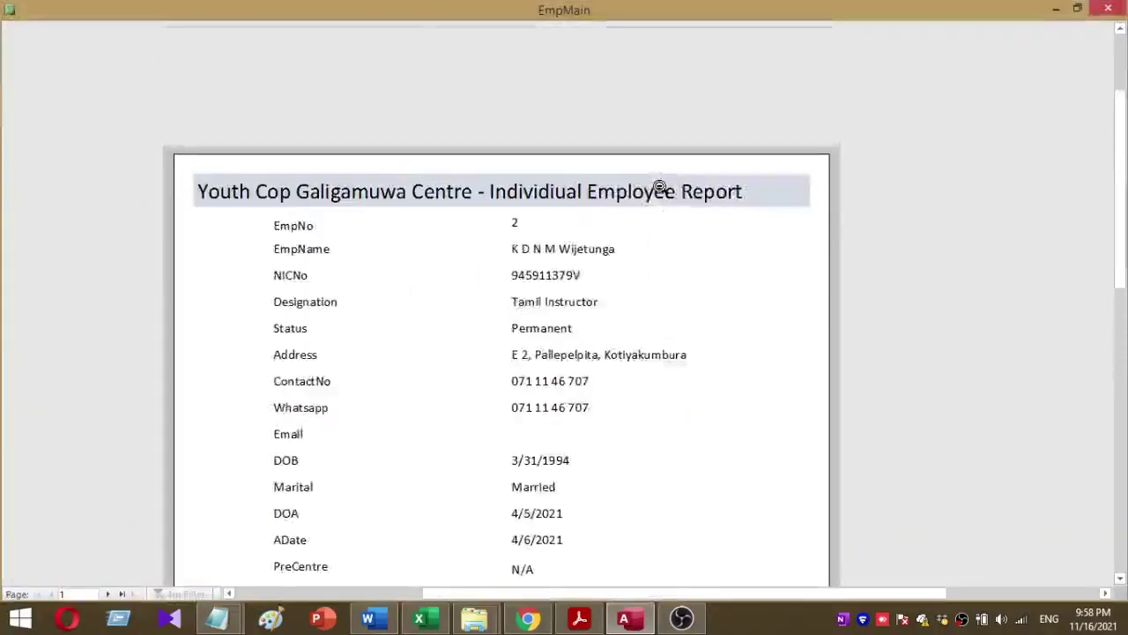
scroll(661, 188, down, 3)
scroll(666, 187, down, 2)
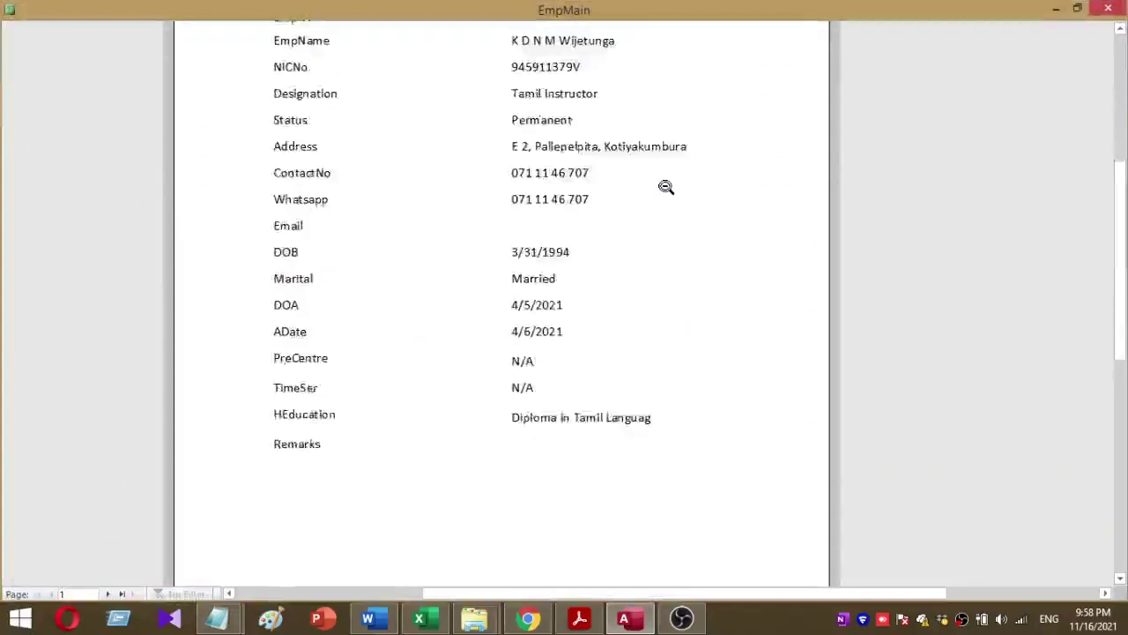
scroll(665, 187, up, 3)
scroll(665, 186, up, 2)
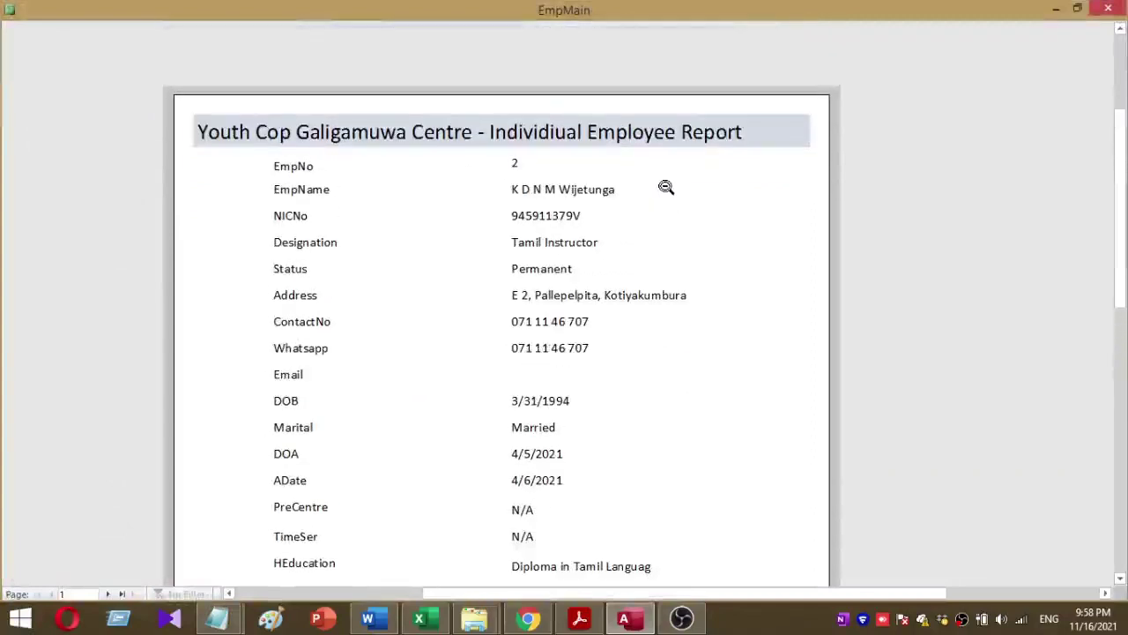
click(1107, 10)
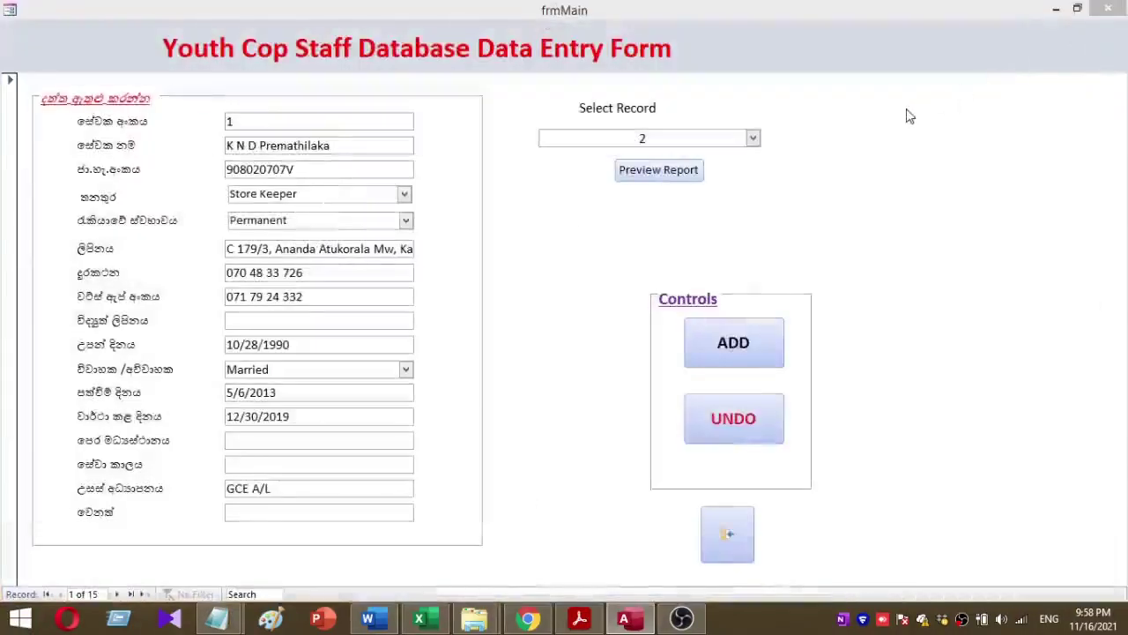